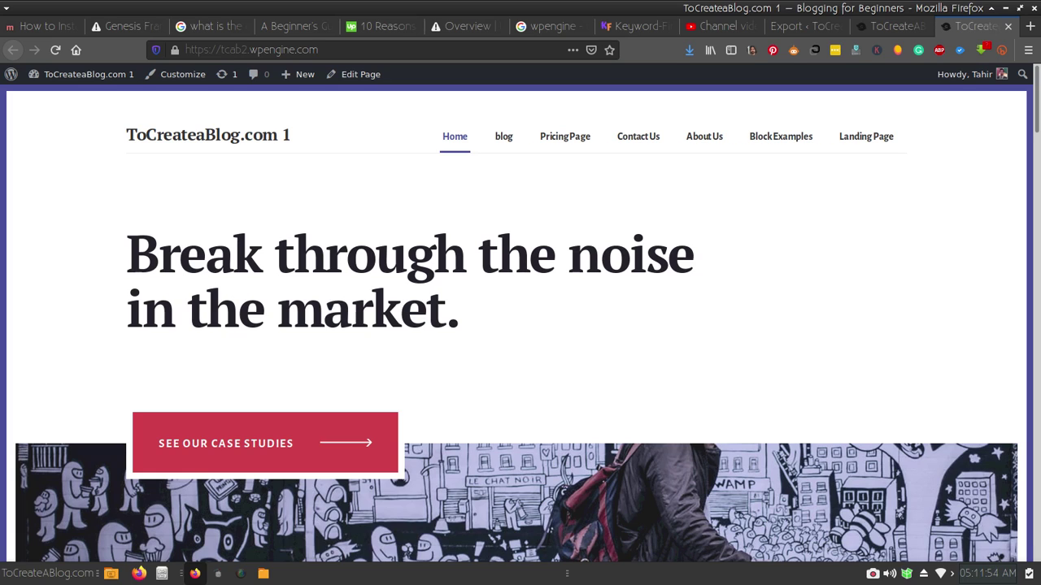
Step: View the localhost site's home page, return to tcab2.wpengine.com and open that site's WordPress dashboard
{"action": "left_click", "coordinate": [892, 26]}
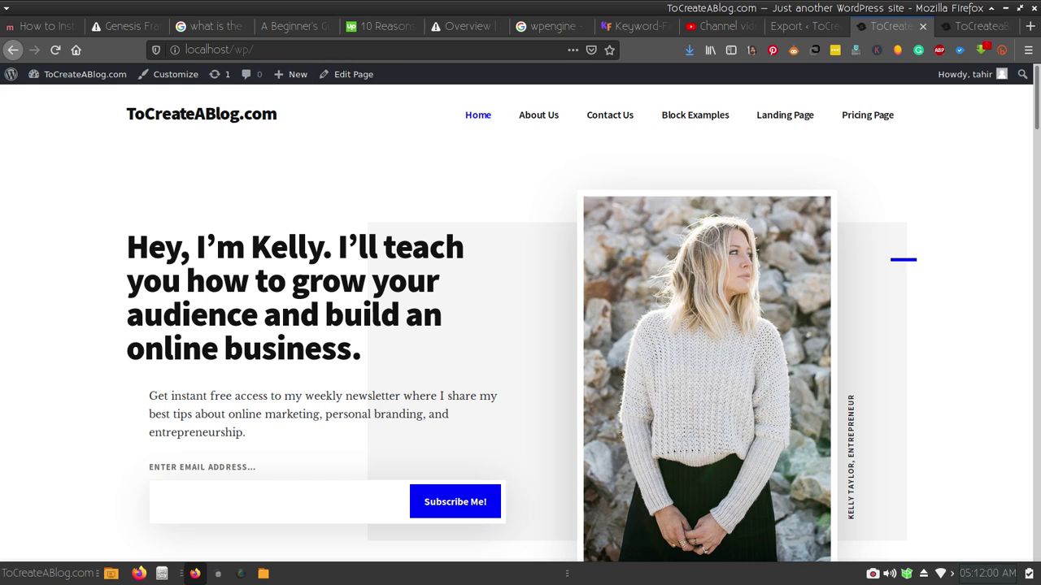
{"action": "key", "text": "ctrl+Tab"}
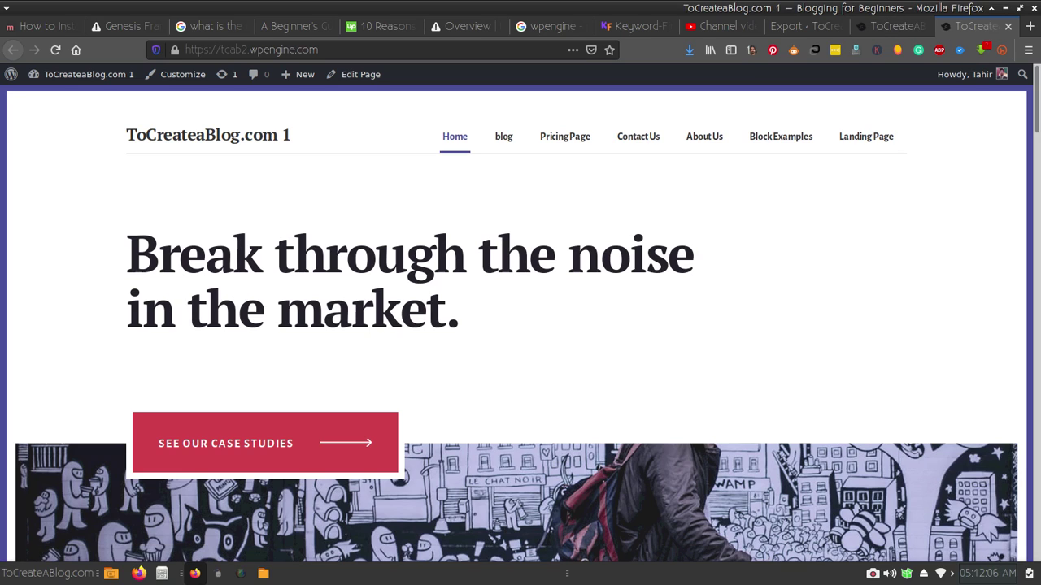
{"action": "mouse_move", "coordinate": [80, 74]}
{"action": "left_click", "coordinate": [51, 97]}
{"action": "left_click", "coordinate": [51, 96]}
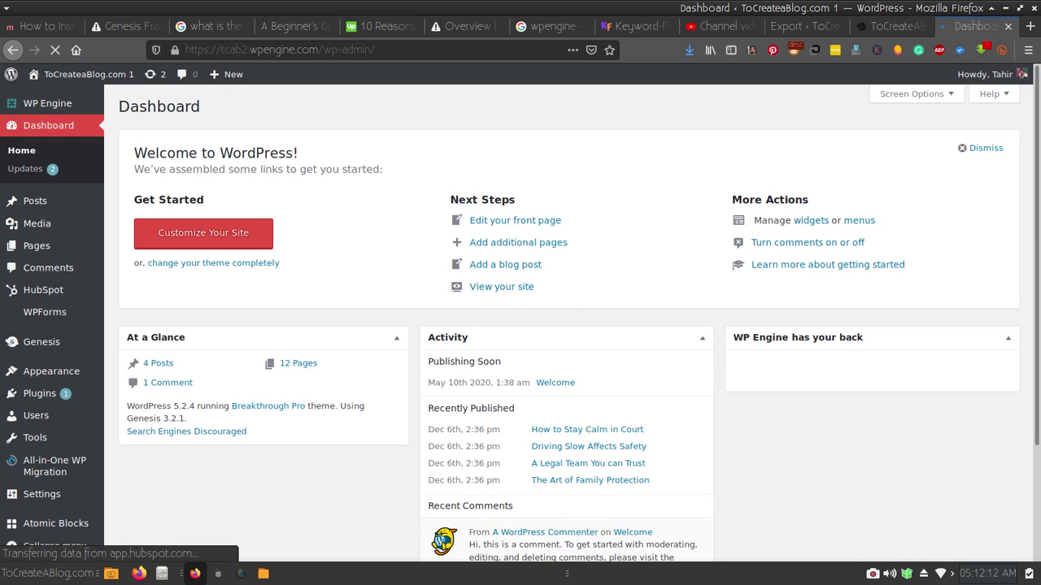
Step: Export the tcab2.wpengine.com site to a file with All-in-One WP Migration and dismiss the export dialog without downloading
{"action": "mouse_move", "coordinate": [49, 466]}
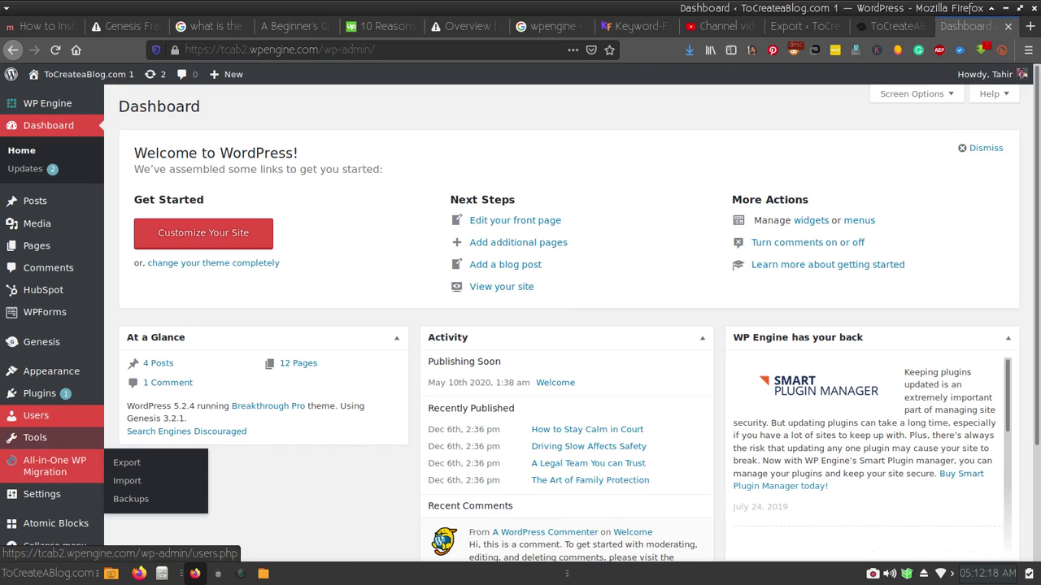
{"action": "mouse_move", "coordinate": [48, 394]}
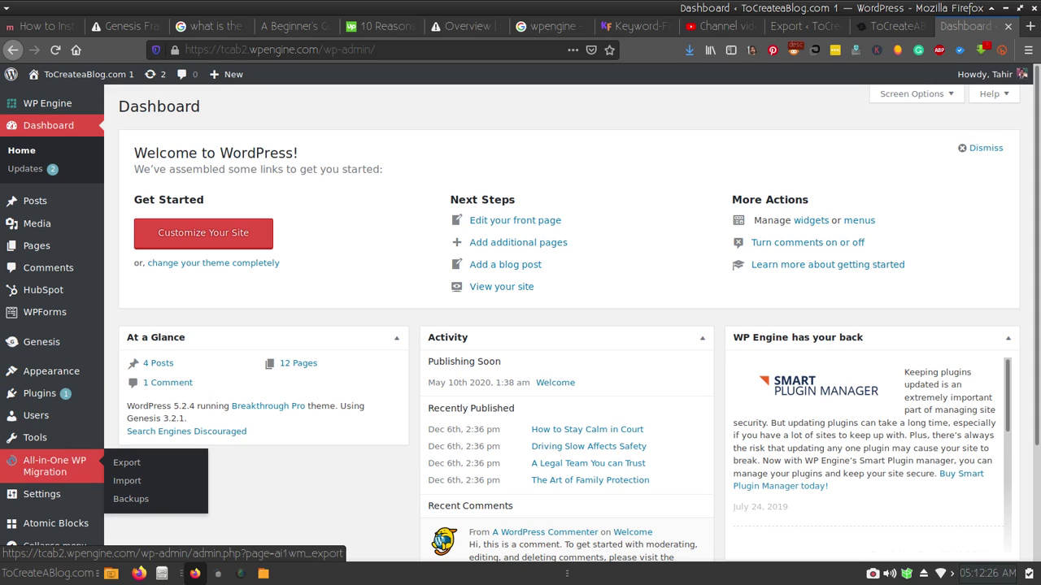
{"action": "left_click", "coordinate": [127, 463]}
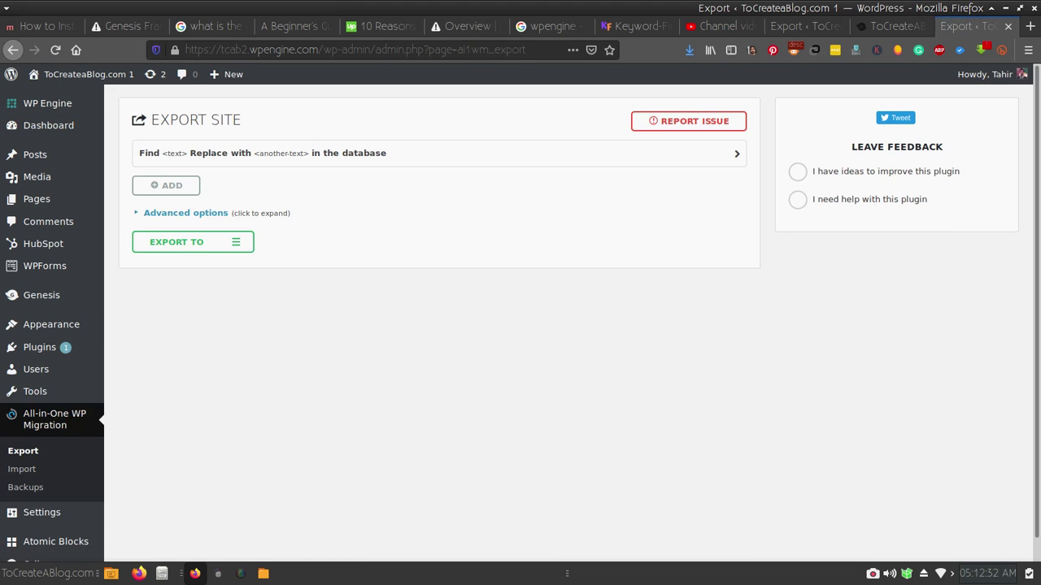
{"action": "left_click", "coordinate": [193, 242]}
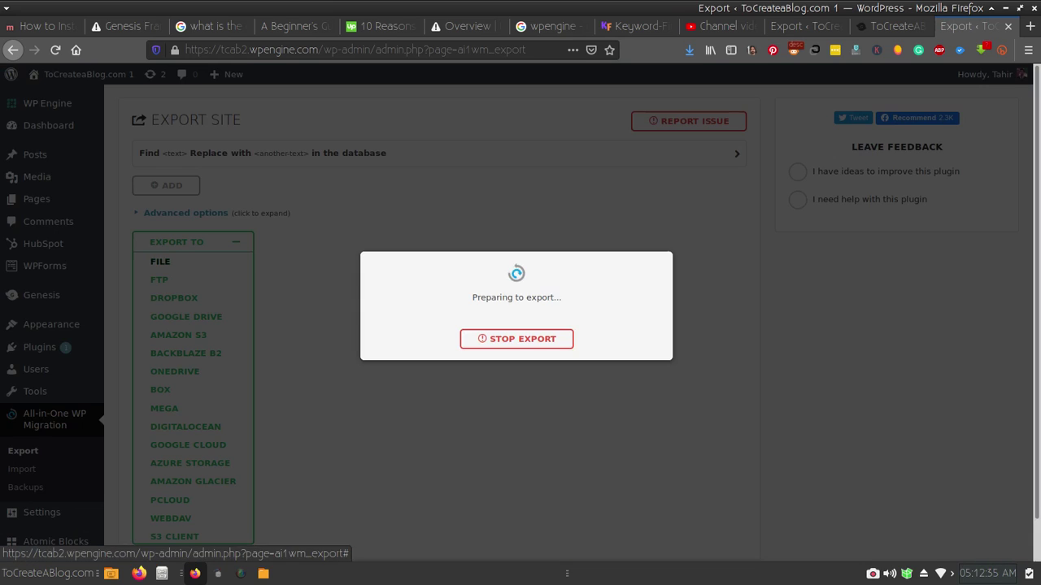
{"action": "left_click", "coordinate": [161, 261]}
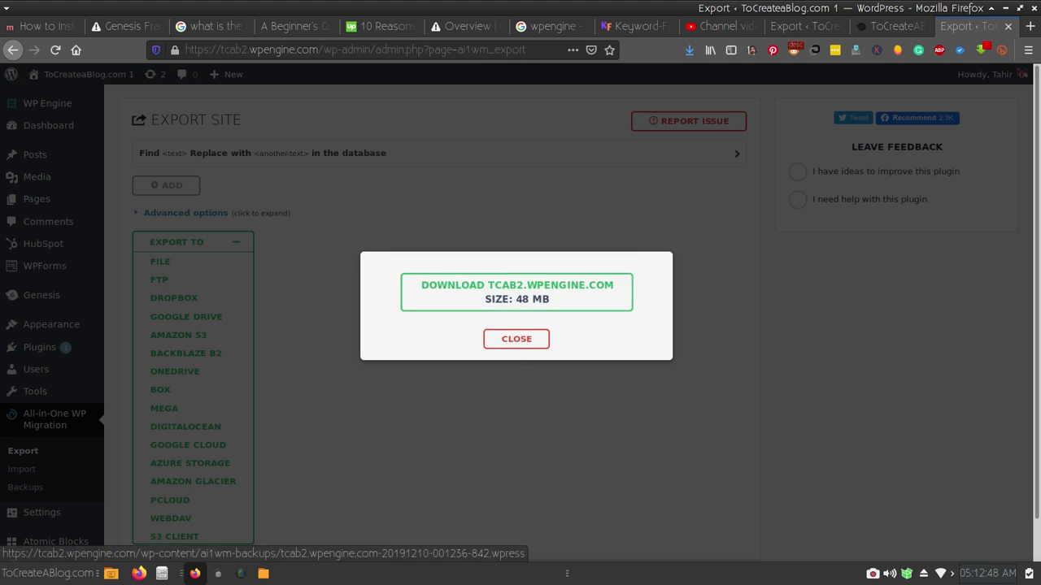
{"action": "left_click", "coordinate": [516, 339]}
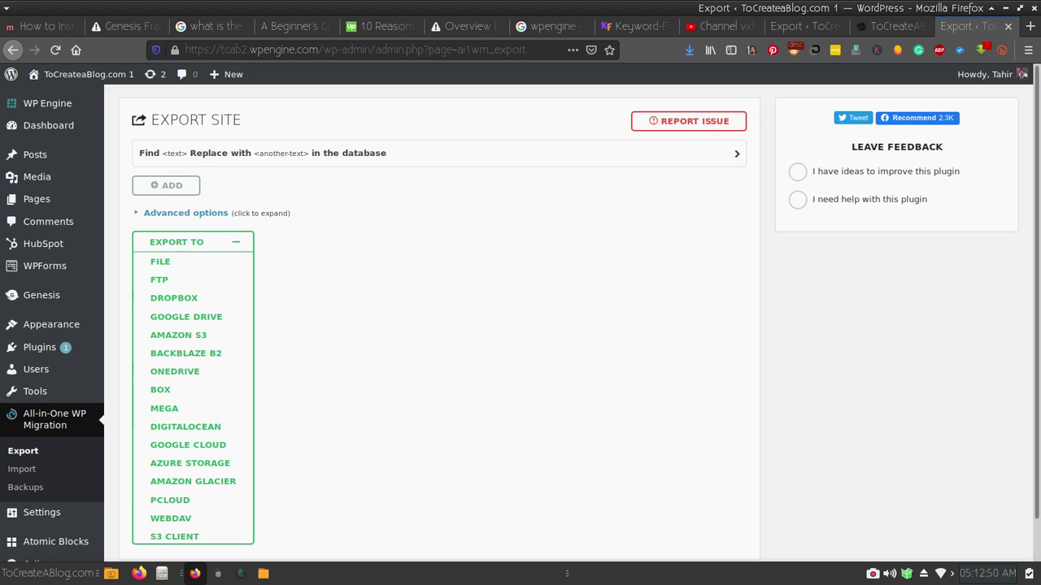
Step: Switch to the localhost/wp site and open the All-in-One WP Migration import page from its dashboard
{"action": "left_click", "coordinate": [882, 26]}
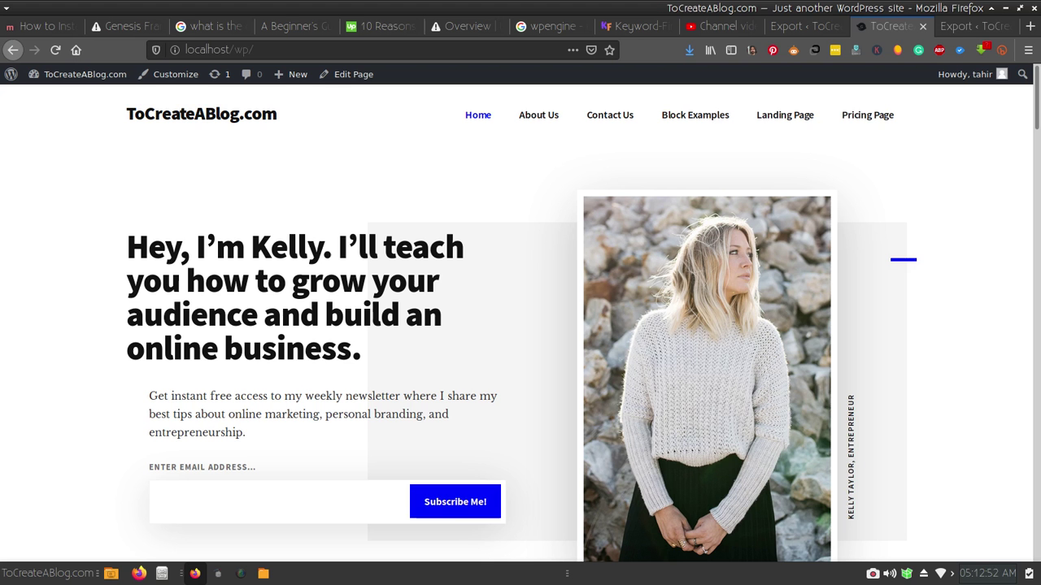
{"action": "mouse_move", "coordinate": [82, 74]}
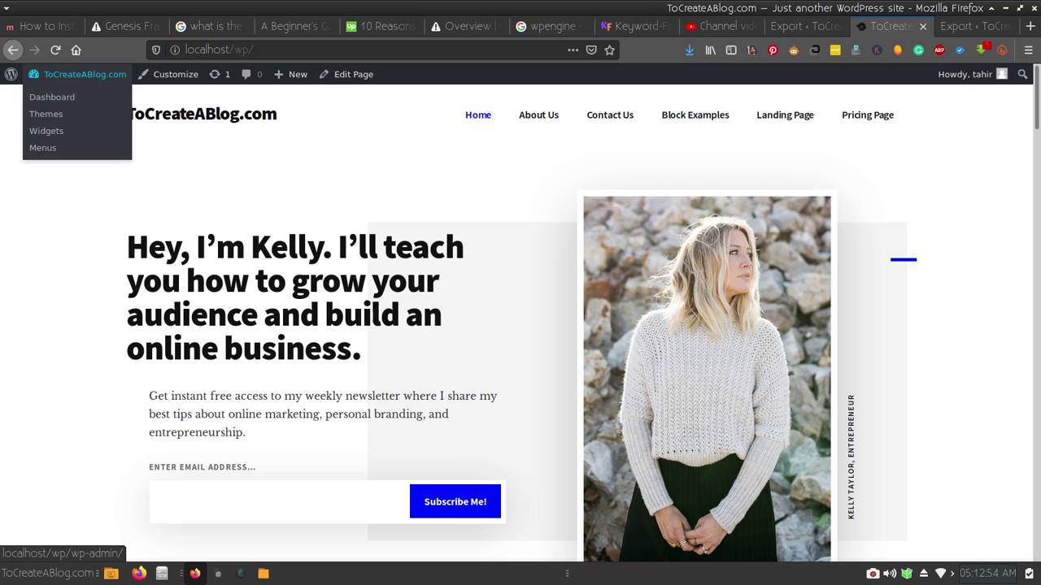
{"action": "left_click", "coordinate": [49, 97]}
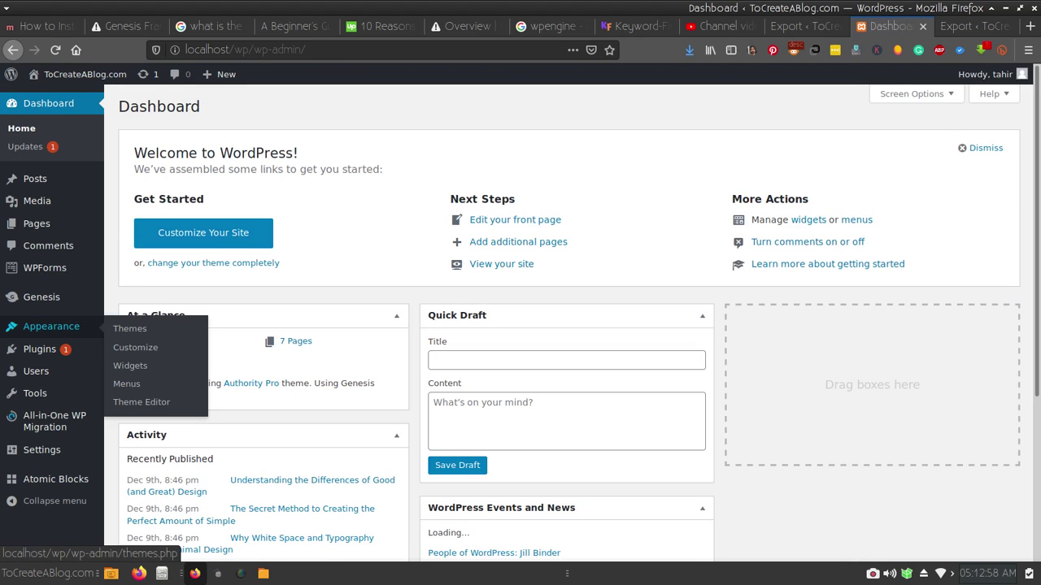
{"action": "mouse_move", "coordinate": [53, 420]}
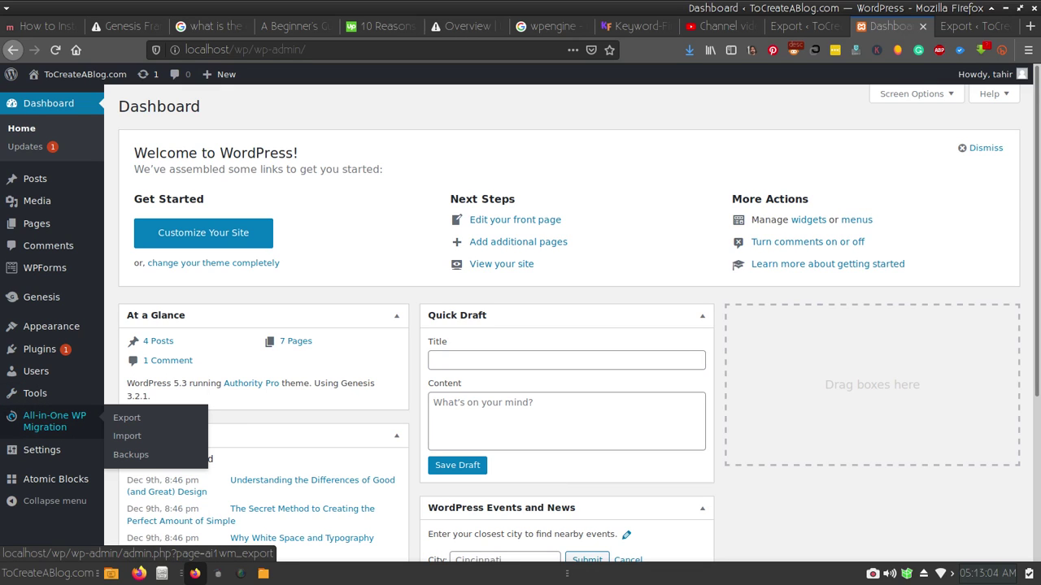
{"action": "left_click", "coordinate": [127, 436]}
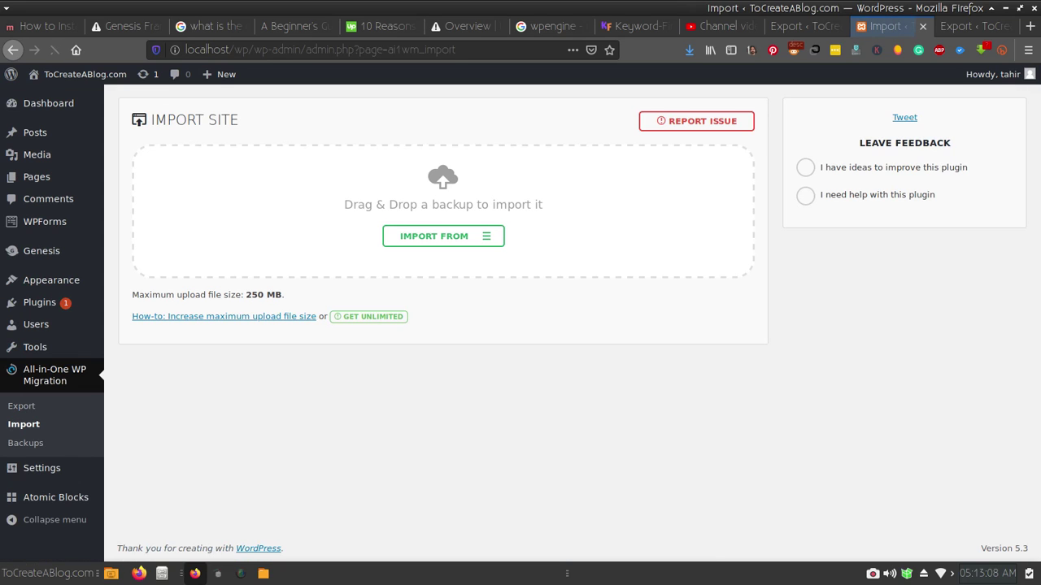
{"action": "left_click", "coordinate": [444, 236]}
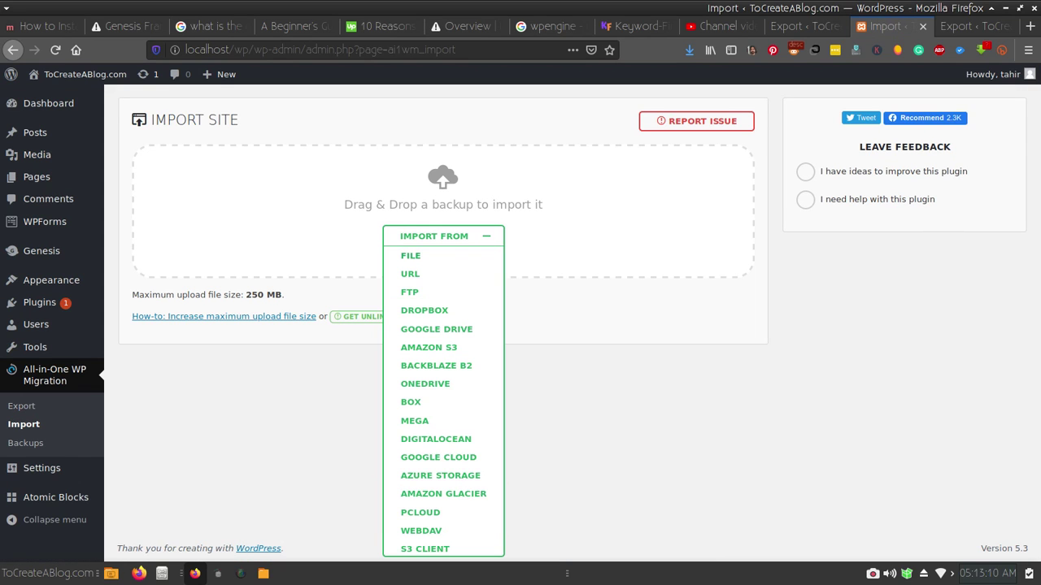
{"action": "left_click", "coordinate": [411, 255]}
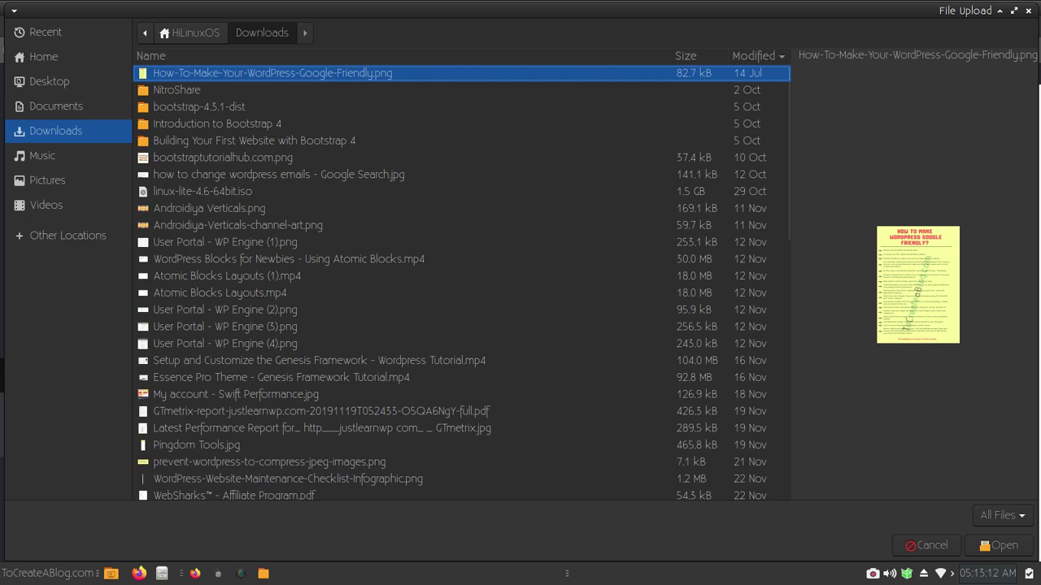
{"action": "scroll", "coordinate": [459, 280], "scroll_direction": "down", "scroll_amount": 15}
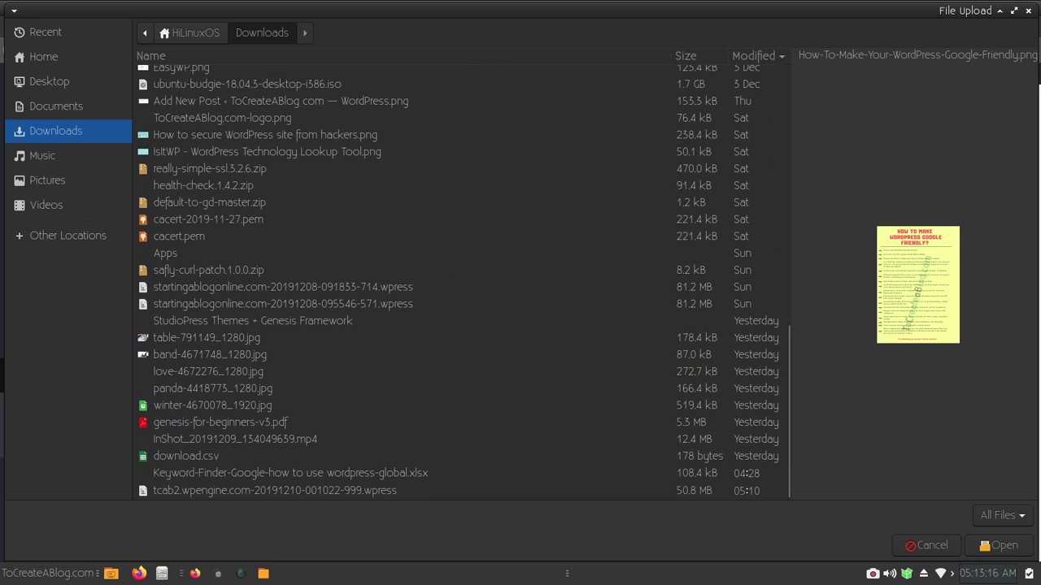
{"action": "left_click", "coordinate": [274, 490]}
{"action": "key", "text": "Return"}
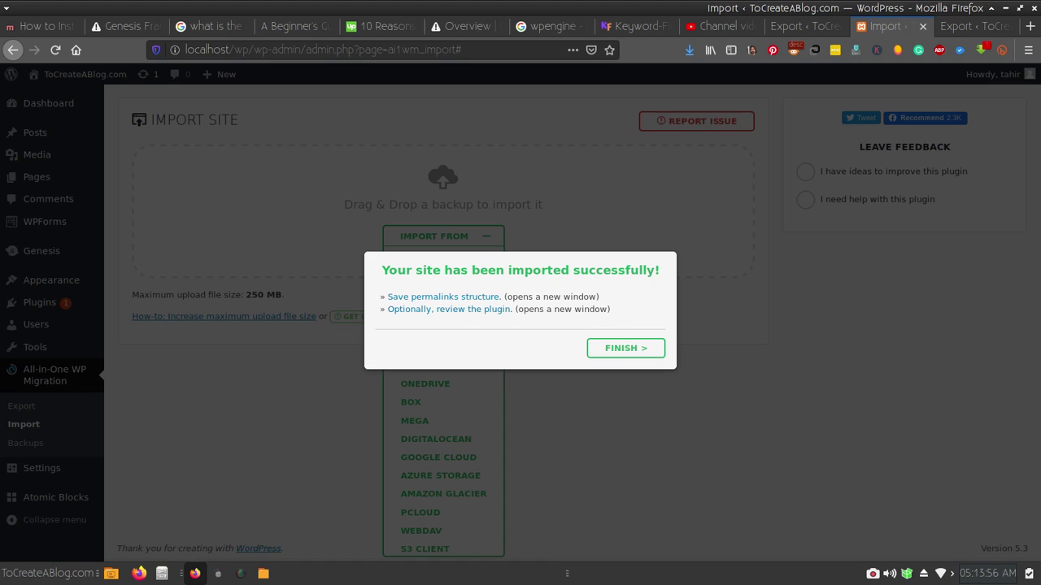
Step: Follow the Save permalinks structure link, update the WordPress database and continue to the Permalink Settings
{"action": "left_click", "coordinate": [395, 297]}
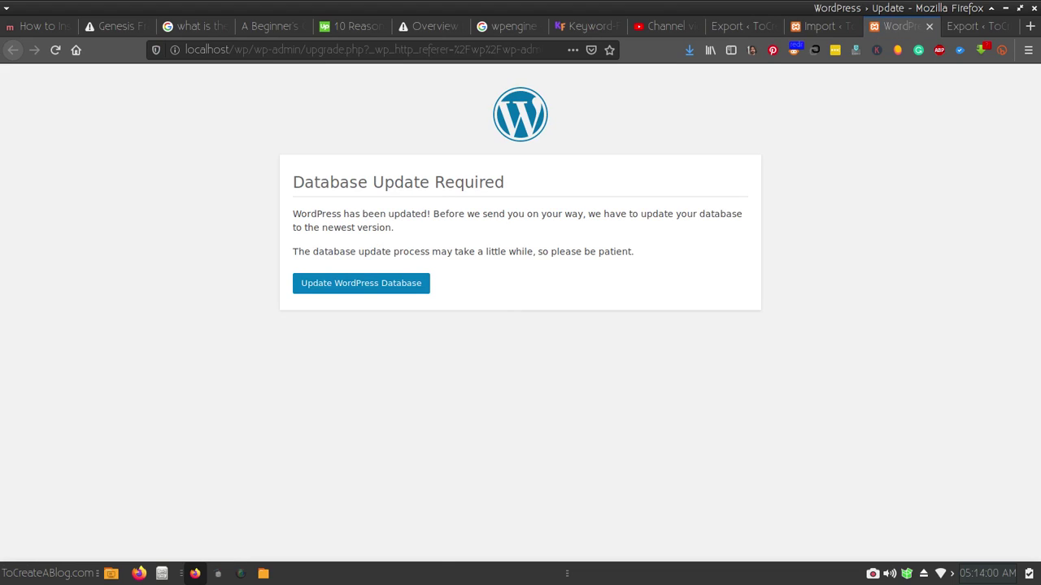
{"action": "left_click", "coordinate": [361, 282]}
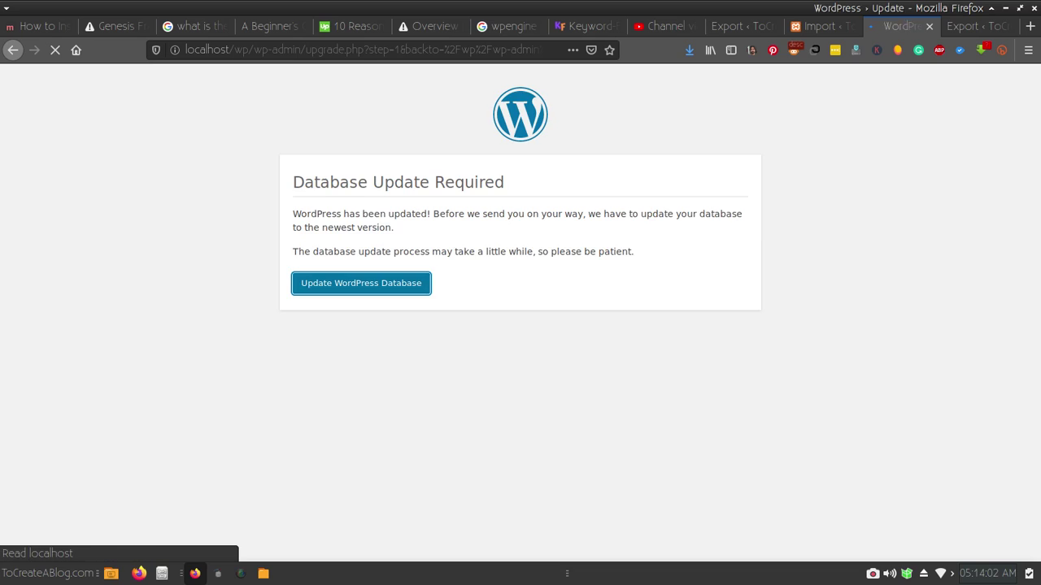
{"action": "key", "text": "Return"}
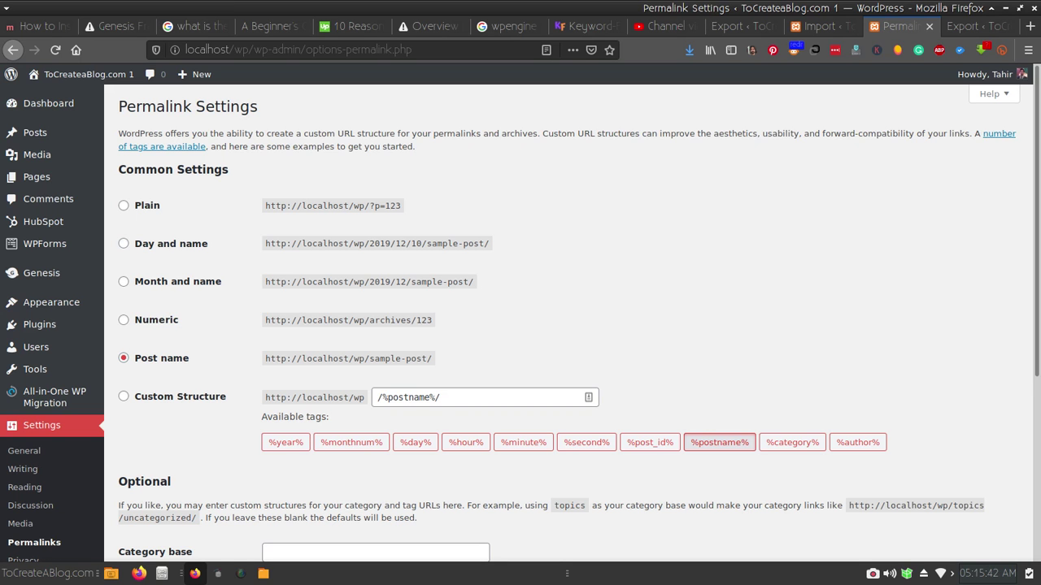
Step: Save the permalink settings twice with the Post name structure and look over the .htaccess rewrite rules
{"action": "scroll", "coordinate": [569, 326], "scroll_direction": "down", "scroll_amount": 3}
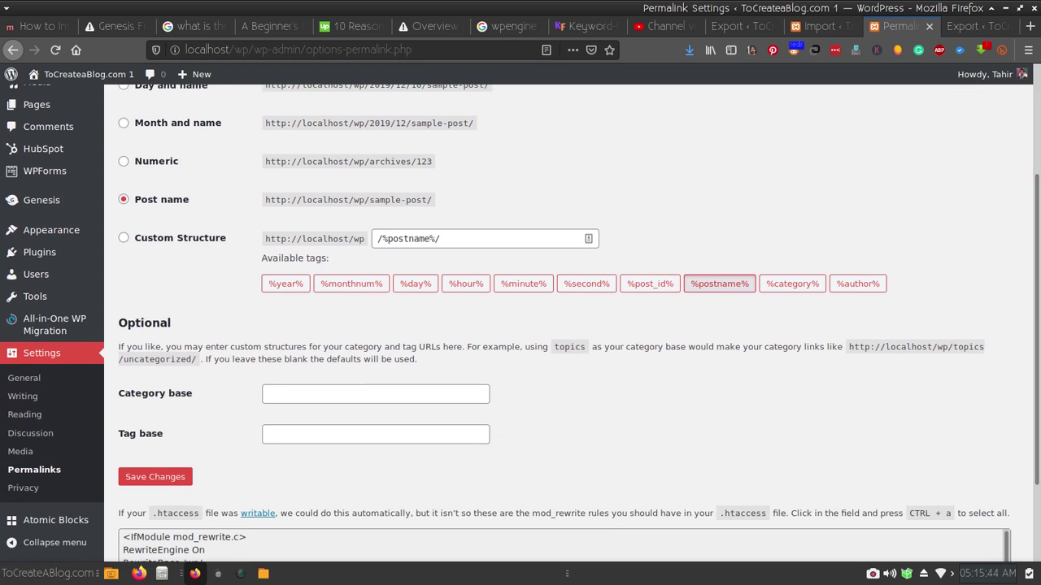
{"action": "left_click", "coordinate": [154, 476]}
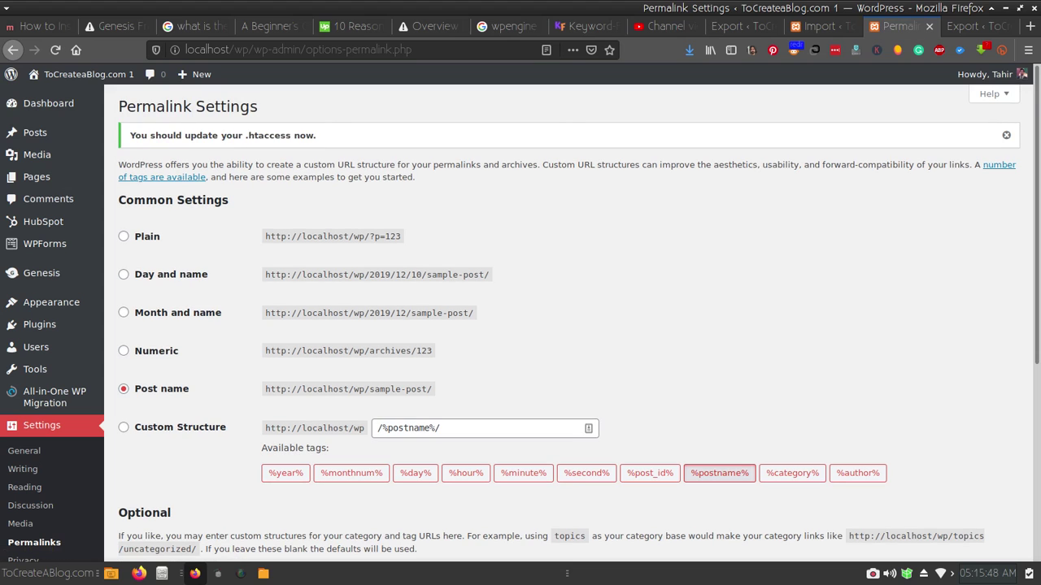
{"action": "scroll", "coordinate": [520, 325], "scroll_direction": "down", "scroll_amount": 3}
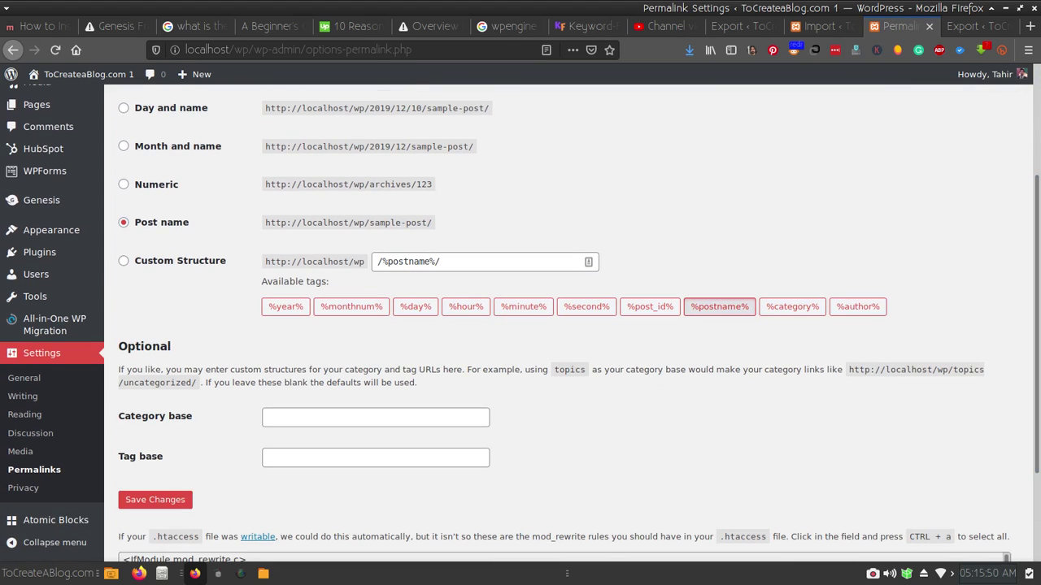
{"action": "left_click", "coordinate": [155, 499]}
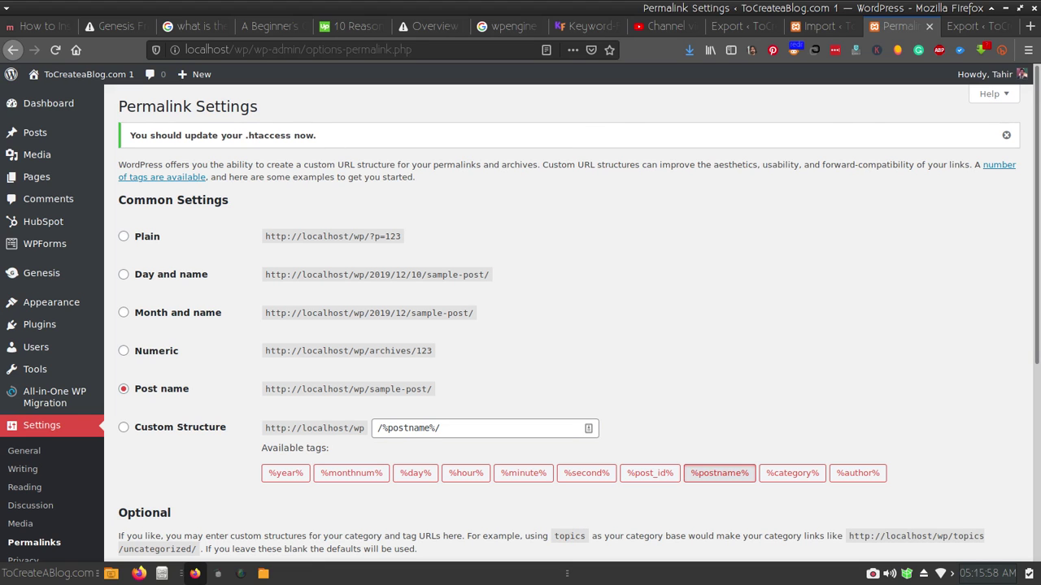
{"action": "scroll", "coordinate": [569, 326], "scroll_direction": "down", "scroll_amount": 6}
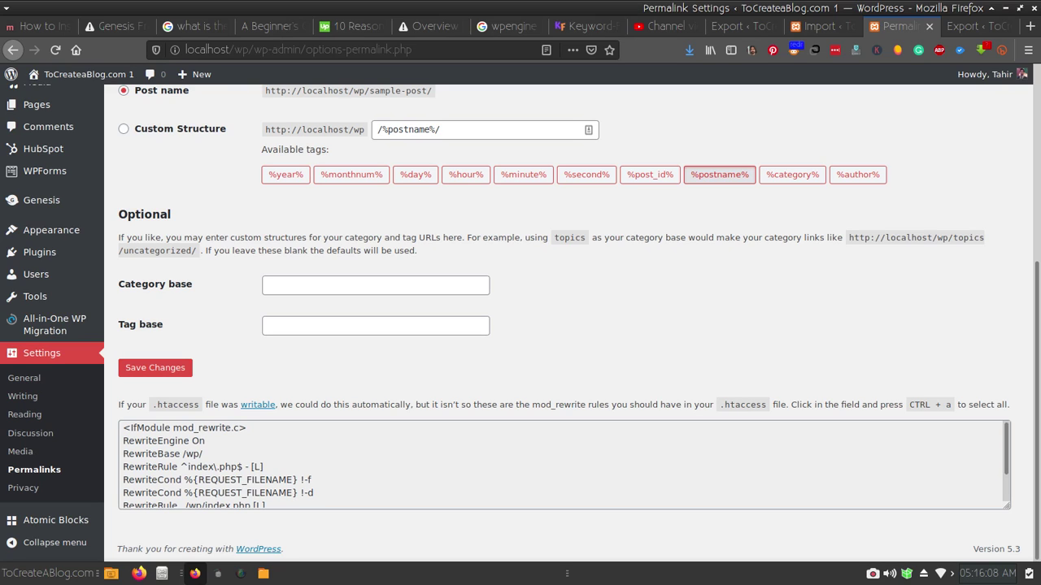
{"action": "left_click_drag", "start_coordinate": [1037, 411], "coordinate": [1037, 214]}
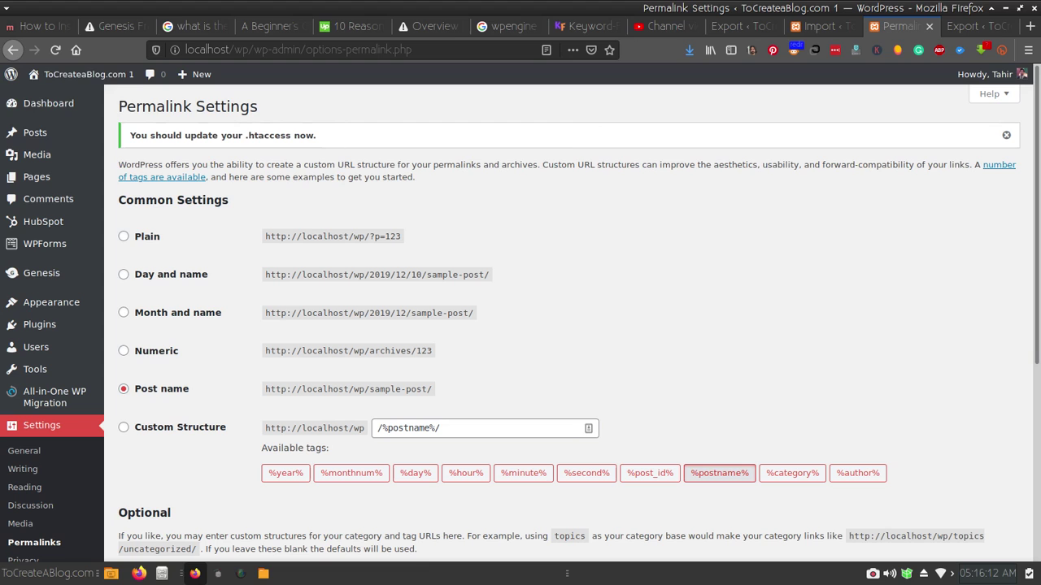
Step: Open the imported localhost/wp site in a new tab and inspect its home page and address
{"action": "mouse_move", "coordinate": [81, 74]}
{"action": "right_click", "coordinate": [111, 96]}
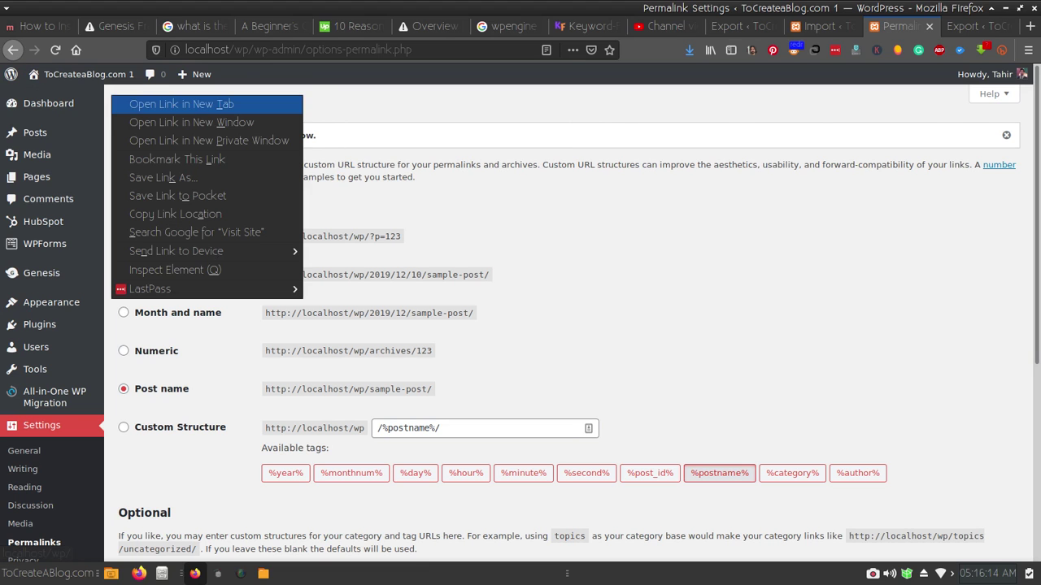
{"action": "left_click", "coordinate": [171, 104]}
{"action": "left_click", "coordinate": [910, 26]}
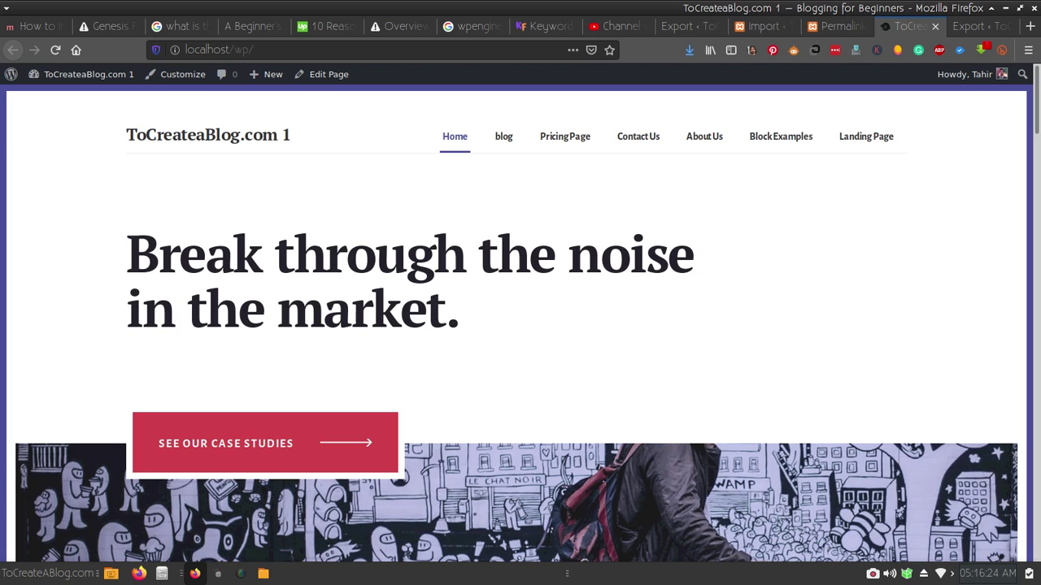
{"action": "left_click", "coordinate": [253, 50]}
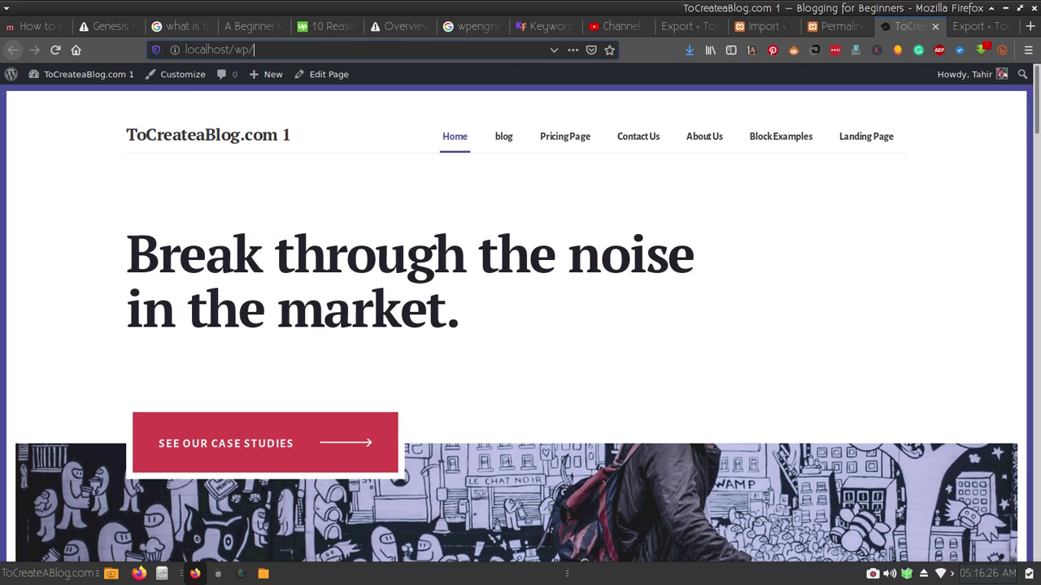
Step: Visit the original tcab2.wpengine.com home page from its export page and inspect its address for comparison
{"action": "left_click", "coordinate": [980, 26]}
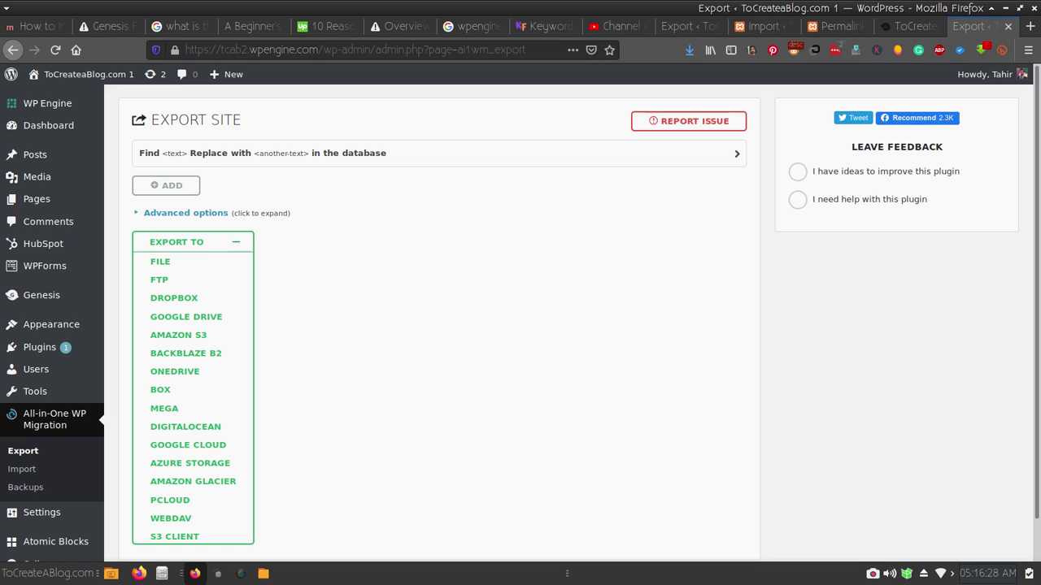
{"action": "left_click", "coordinate": [44, 96]}
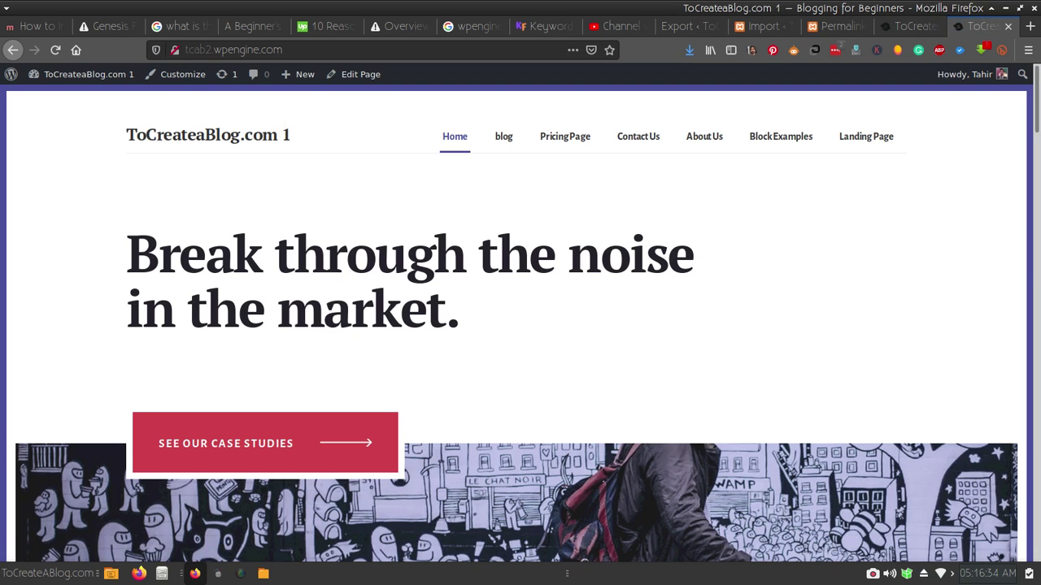
{"action": "left_click", "coordinate": [282, 49]}
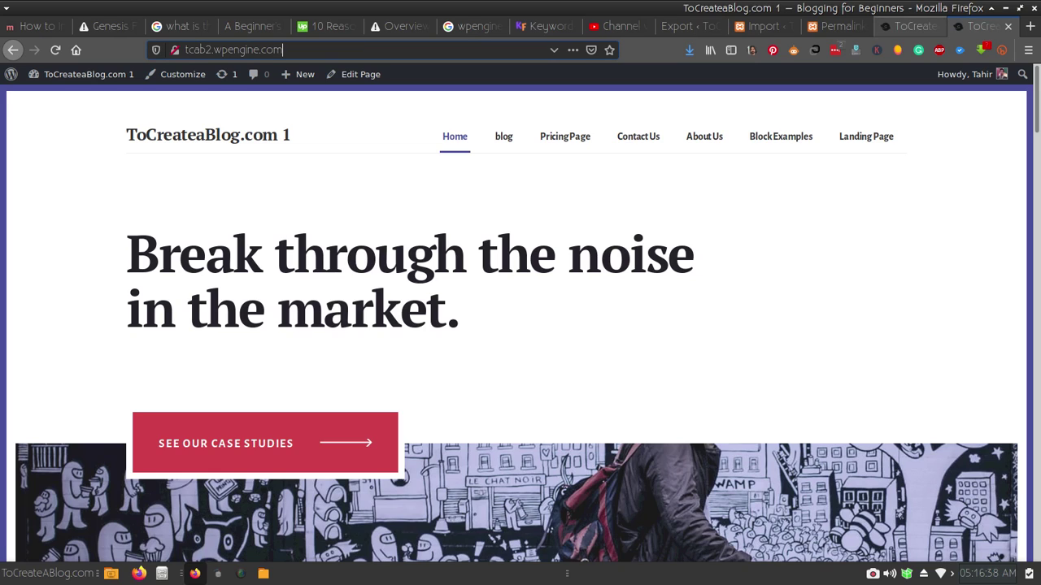
Step: Check the blog, Contact Us, About Us and Pricing pages of the imported localhost/wp site, looking through the pricing packages
{"action": "left_click", "coordinate": [910, 26]}
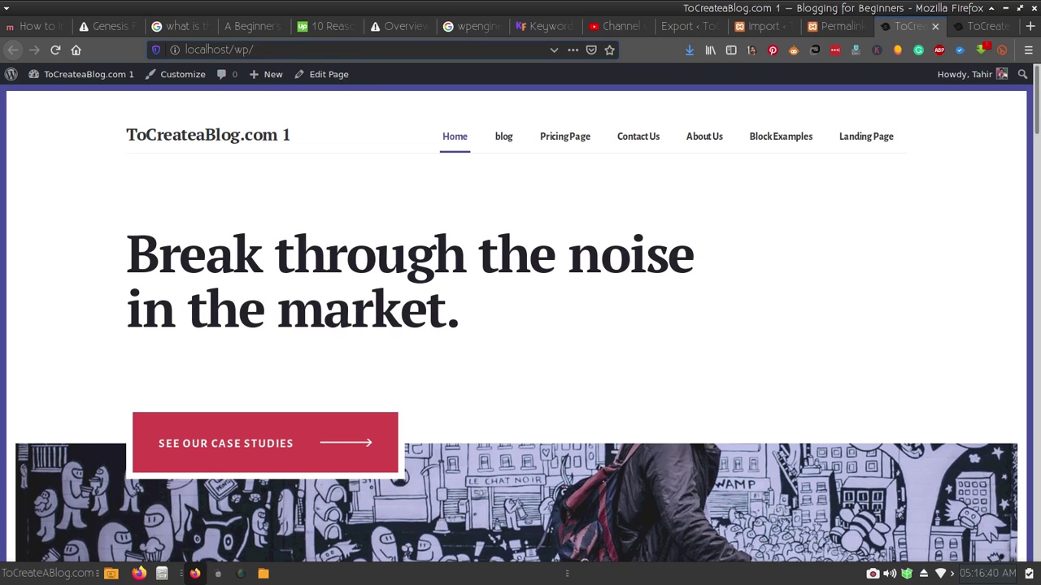
{"action": "left_click", "coordinate": [504, 137]}
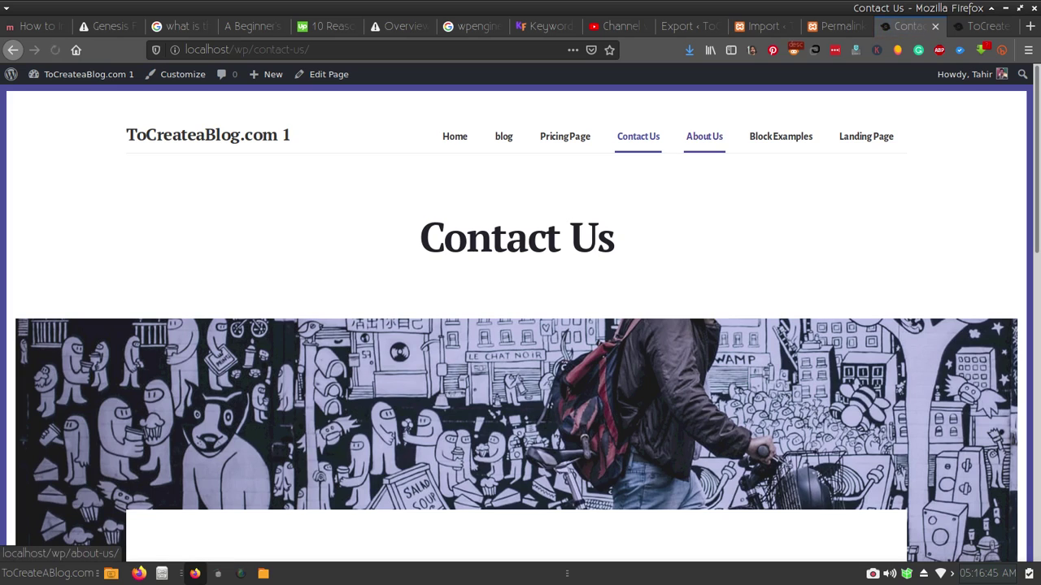
{"action": "left_click", "coordinate": [704, 137]}
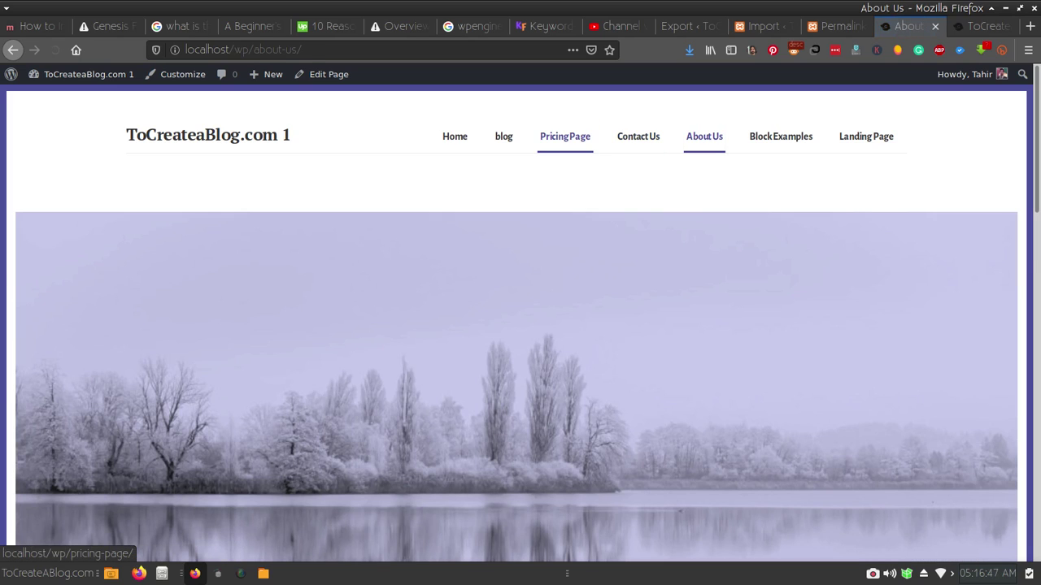
{"action": "left_click", "coordinate": [565, 136]}
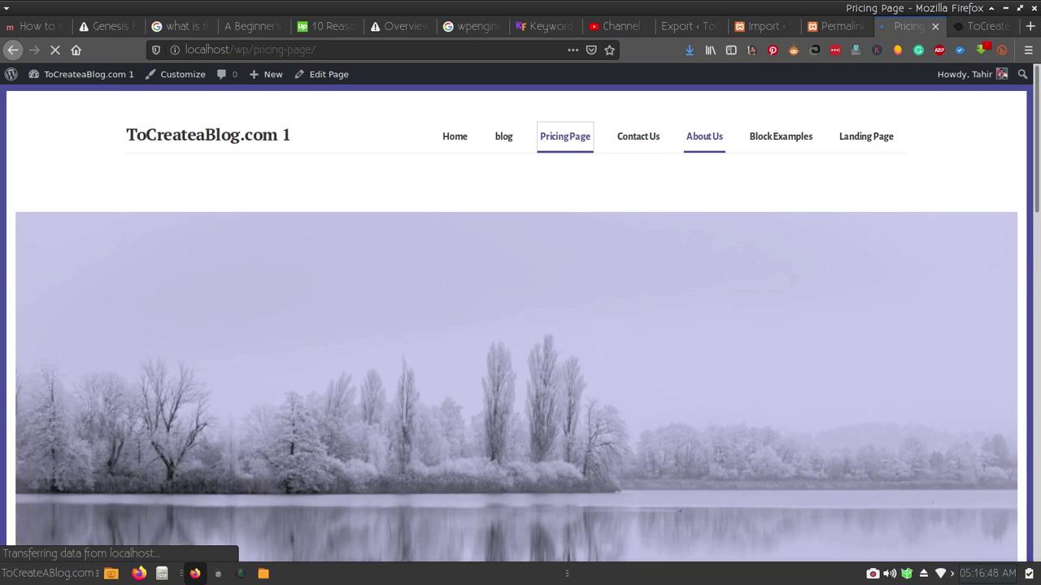
{"action": "scroll", "coordinate": [516, 325], "scroll_direction": "down", "scroll_amount": 15}
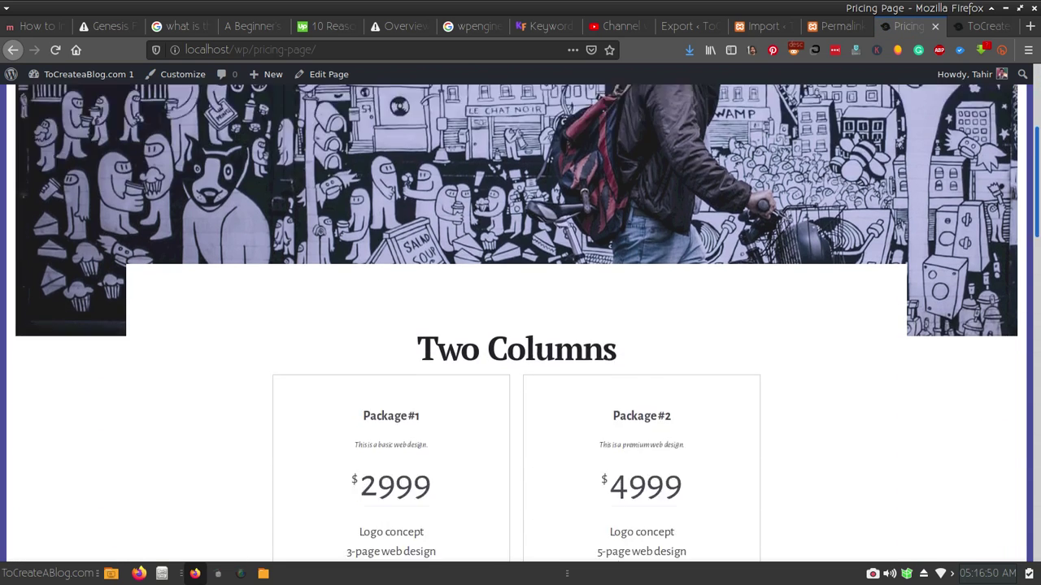
{"action": "scroll", "coordinate": [517, 326], "scroll_direction": "up", "scroll_amount": 15}
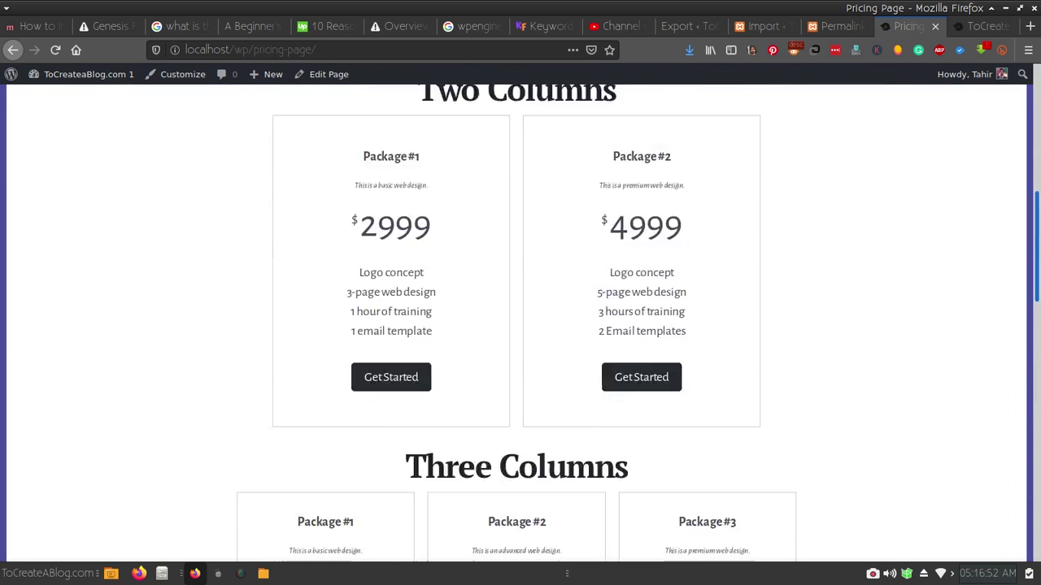
Step: Copy all the mod_rewrite rules for the .htaccess file from the Permalink Settings page
{"action": "left_click", "coordinate": [835, 26]}
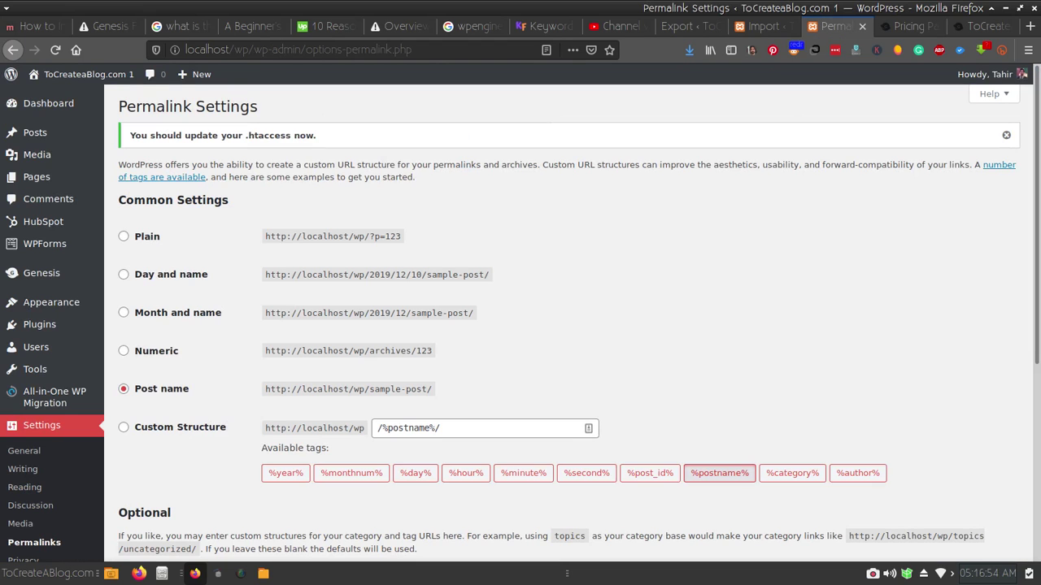
{"action": "scroll", "coordinate": [520, 325], "scroll_direction": "down", "scroll_amount": 5}
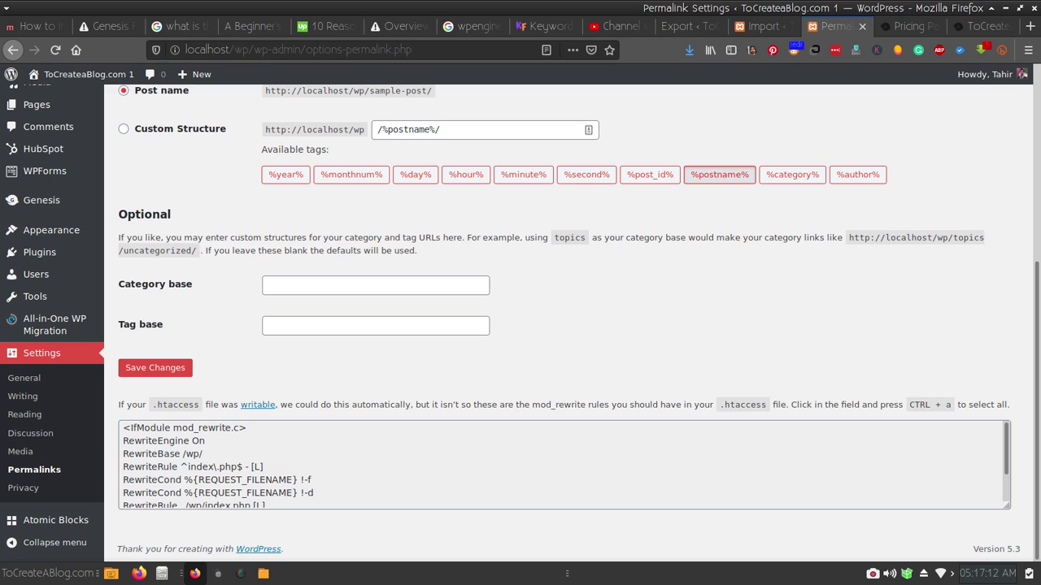
{"action": "left_click", "coordinate": [564, 464]}
{"action": "key", "text": "ctrl+a"}
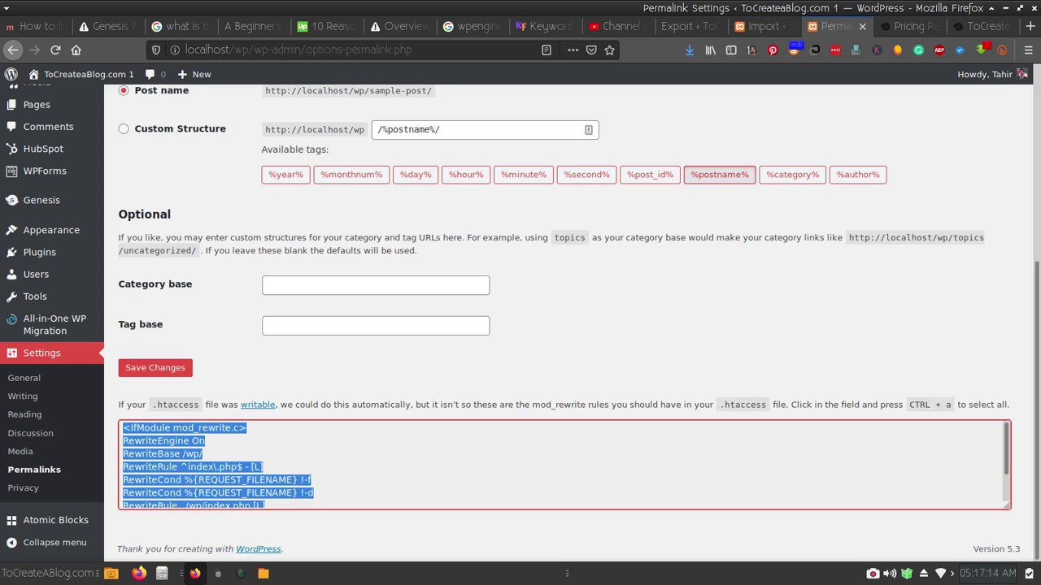
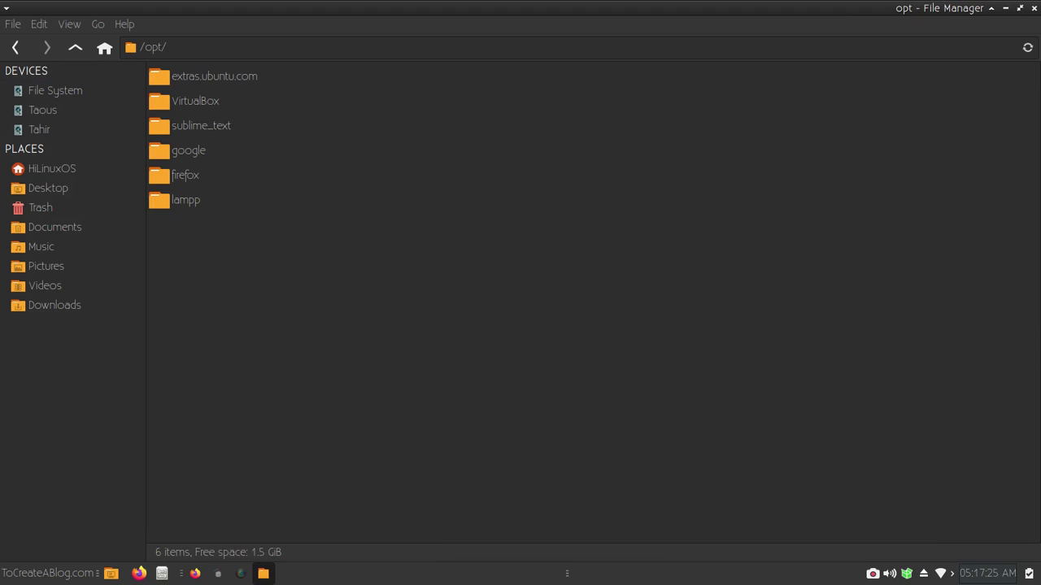
Step: In the file manager, open the /opt/lampp/htdocs/wp folder and locate the .htaccess file
{"action": "double_click", "coordinate": [159, 200]}
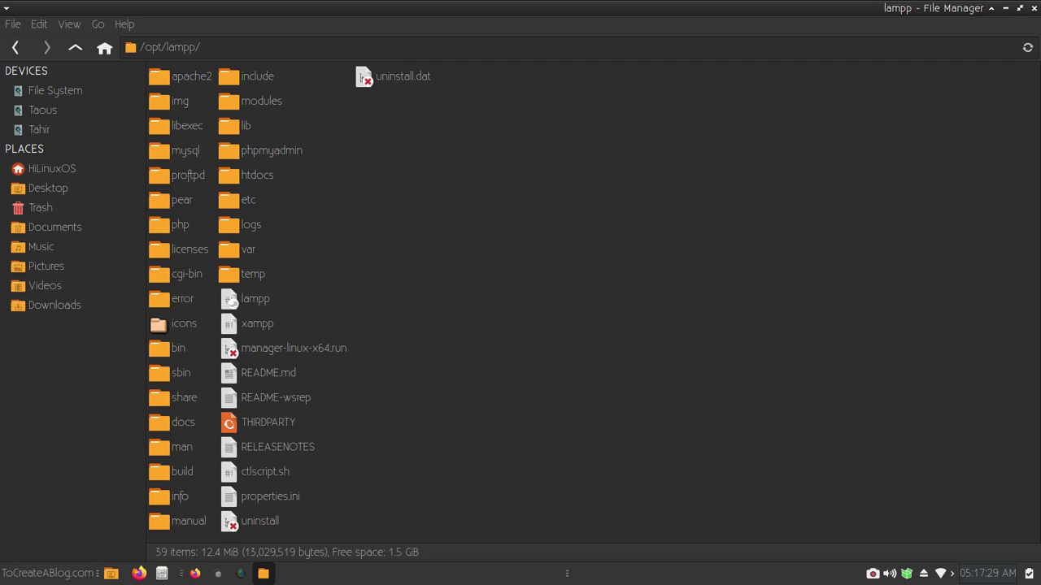
{"action": "type", "text": "h"}
{"action": "key", "text": "Return"}
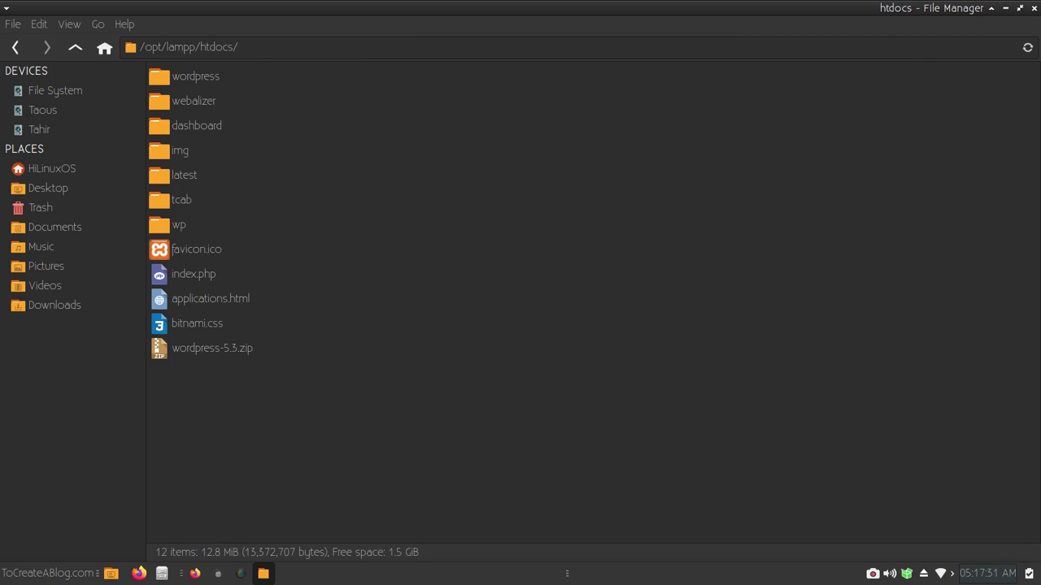
{"action": "left_click", "coordinate": [160, 224]}
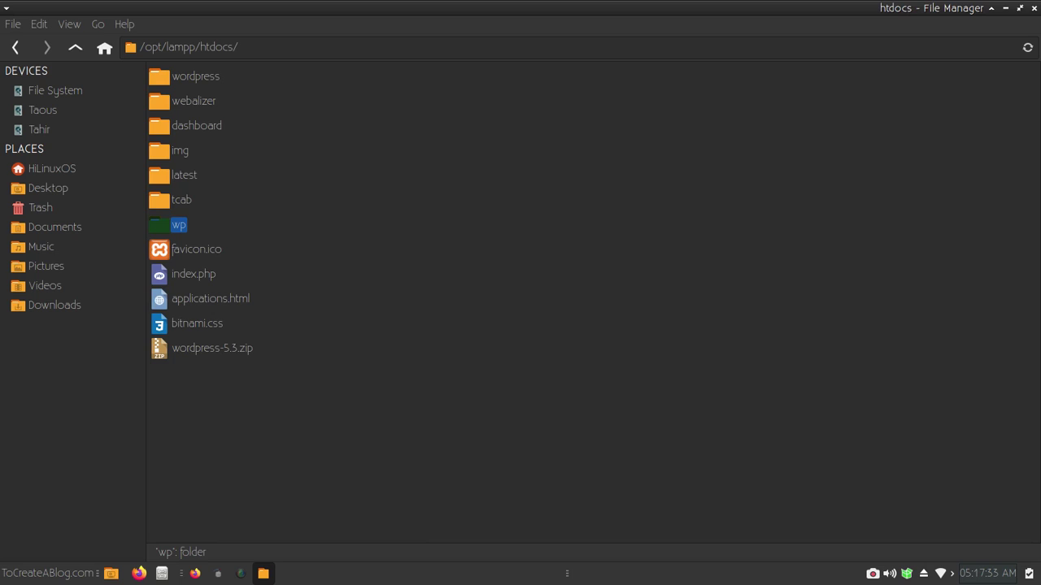
{"action": "key", "text": "Return"}
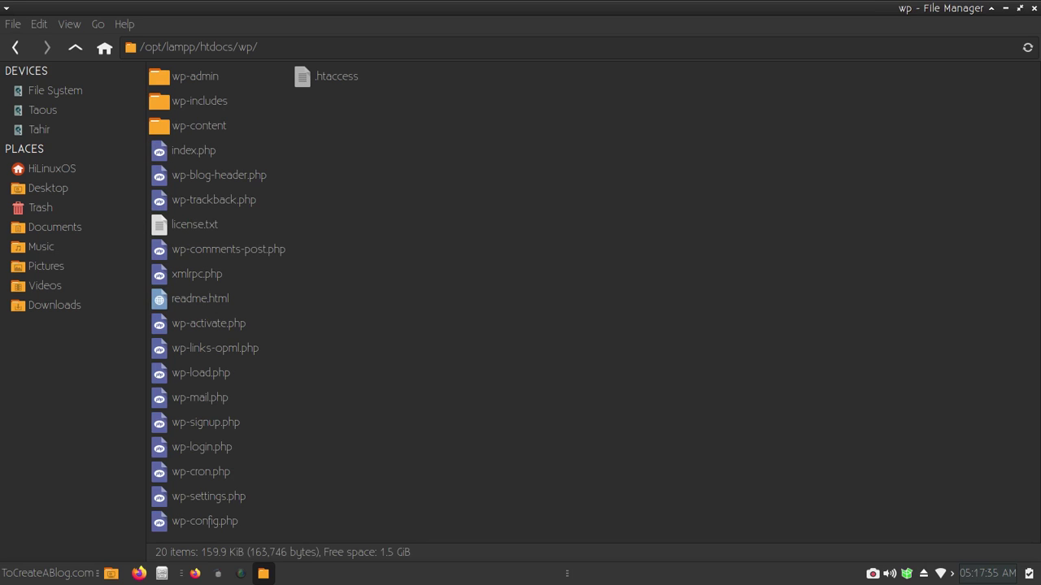
{"action": "left_click", "coordinate": [303, 77]}
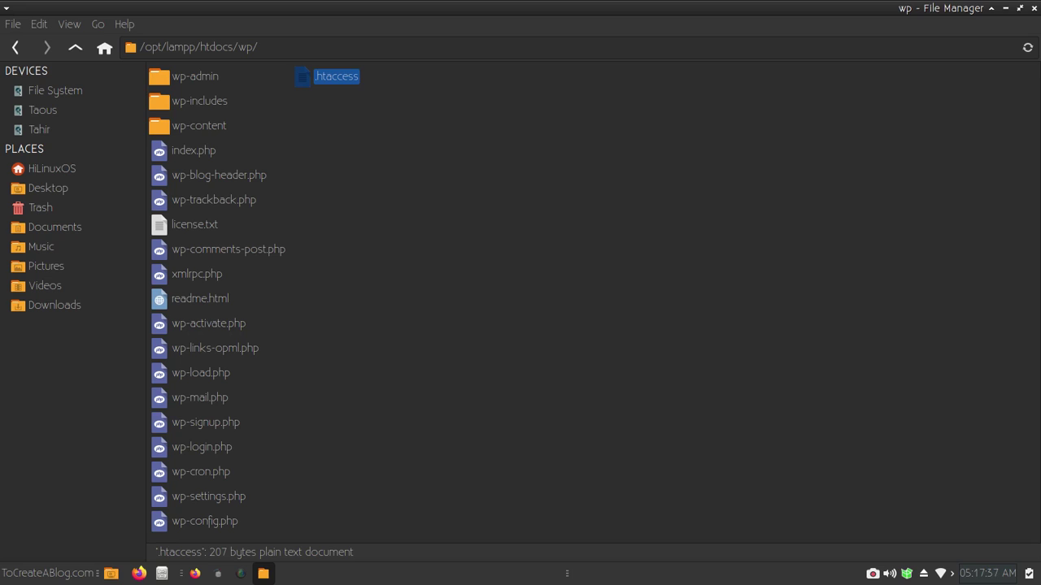
{"action": "left_click", "coordinate": [416, 162]}
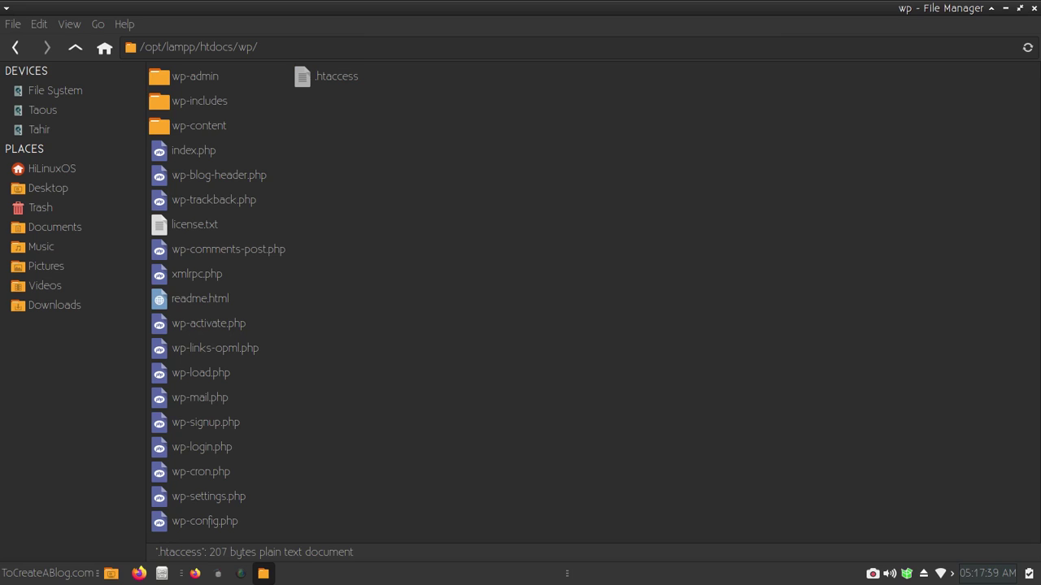
Step: Open a terminal in the wp folder and move its window so that the .htaccess file stays in view
{"action": "right_click", "coordinate": [416, 162]}
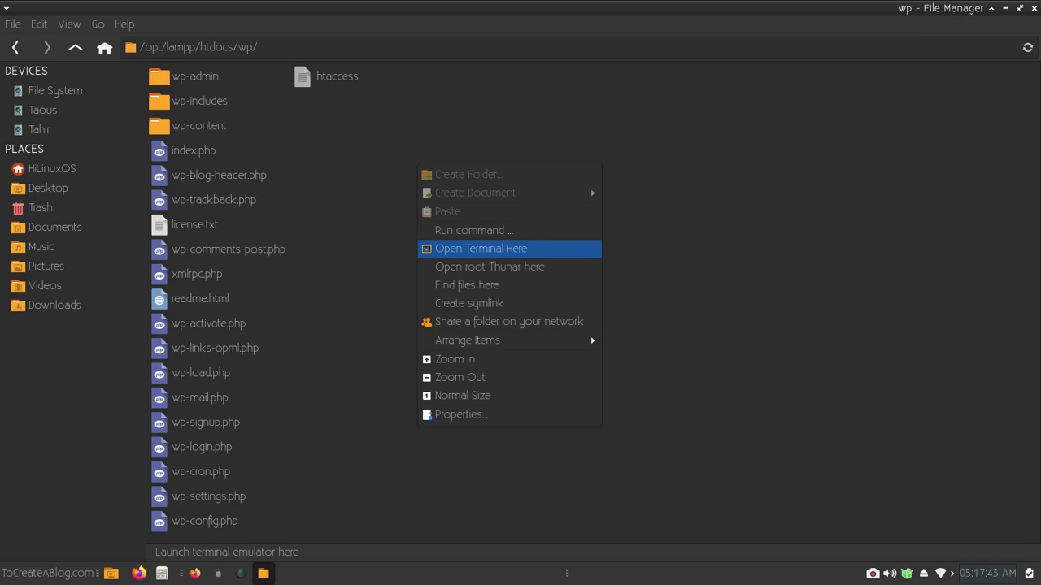
{"action": "left_click", "coordinate": [480, 249]}
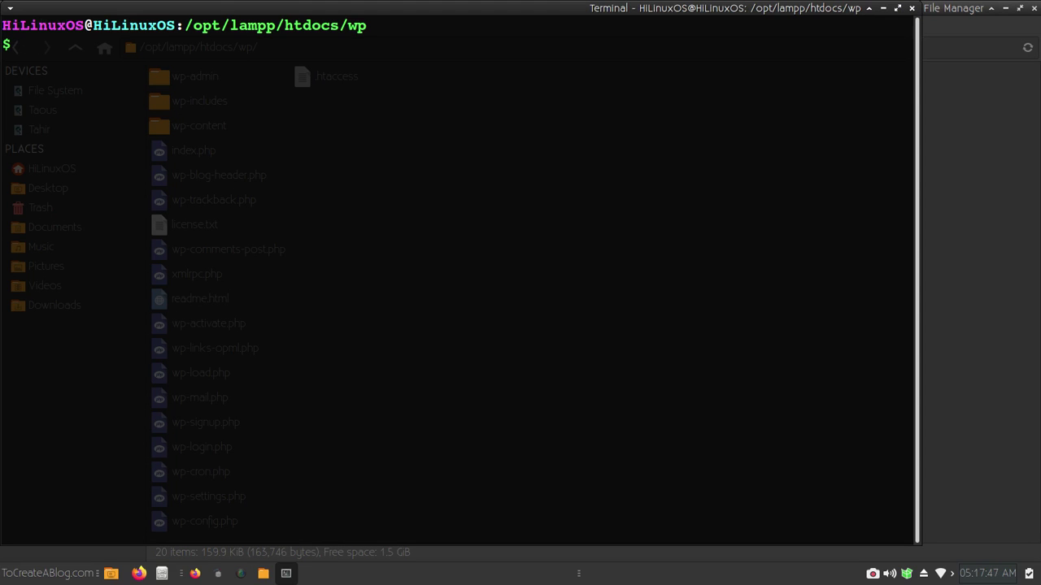
{"action": "key", "text": "alt+Tab"}
{"action": "key", "text": "alt+Tab"}
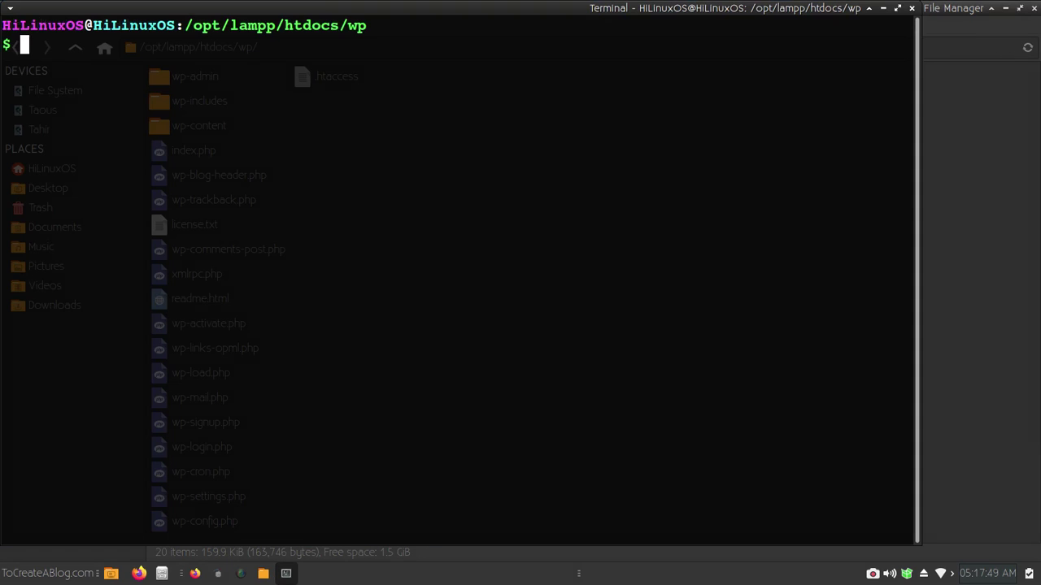
{"action": "left_click_drag", "start_coordinate": [461, 20], "coordinate": [704, 219]}
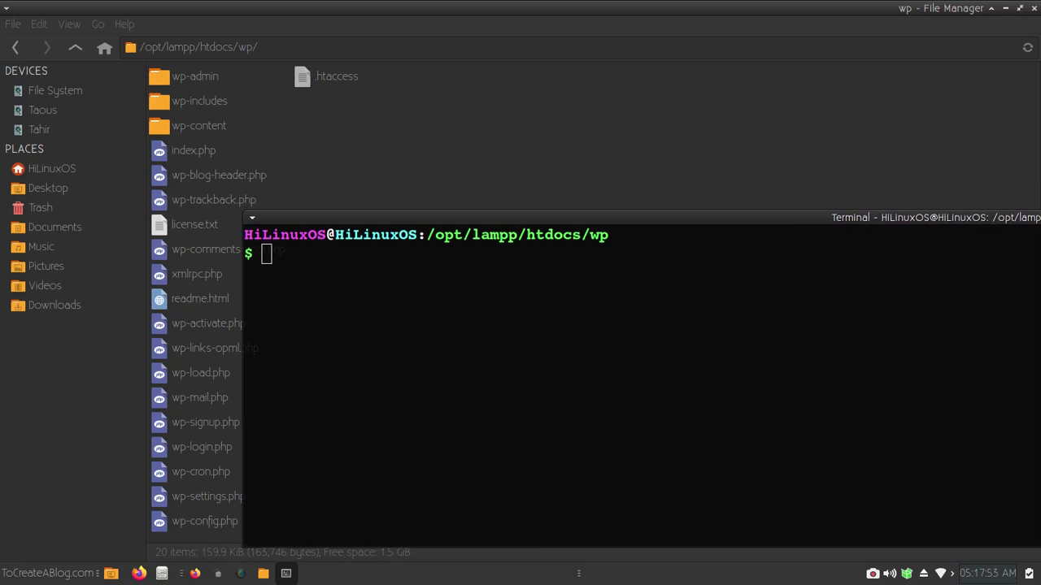
Step: Delete the existing file with sudo rm .htaccess, entering the sudo password
{"action": "type", "text": "sudo "}
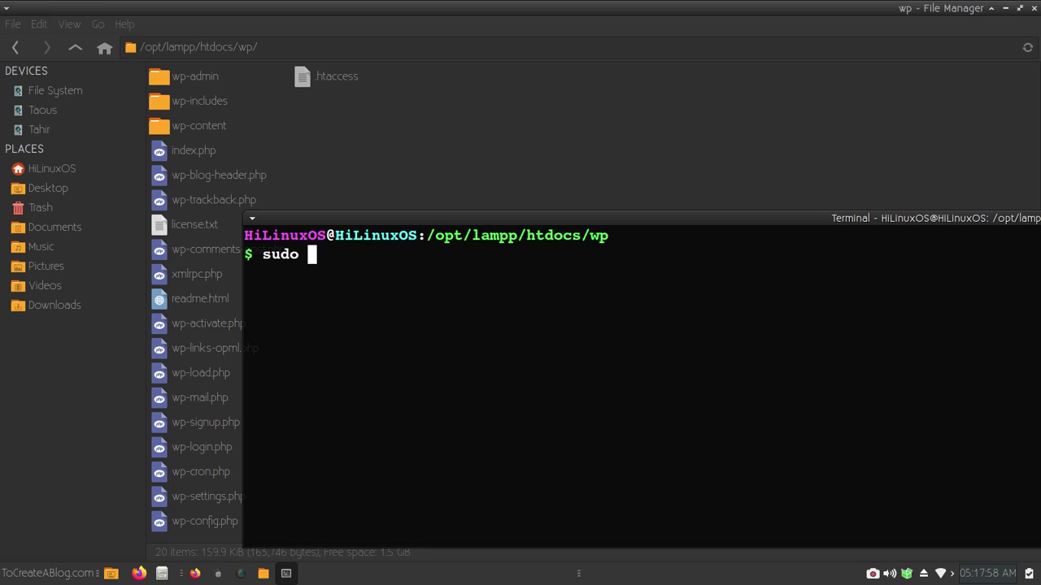
{"action": "type", "text": "rm .ht"}
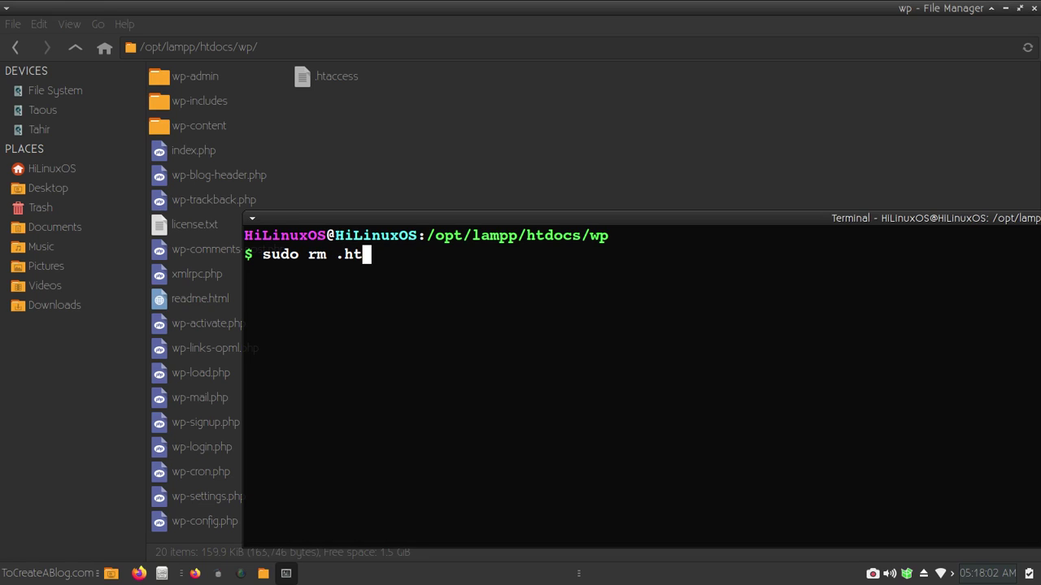
{"action": "type", "text": "access"}
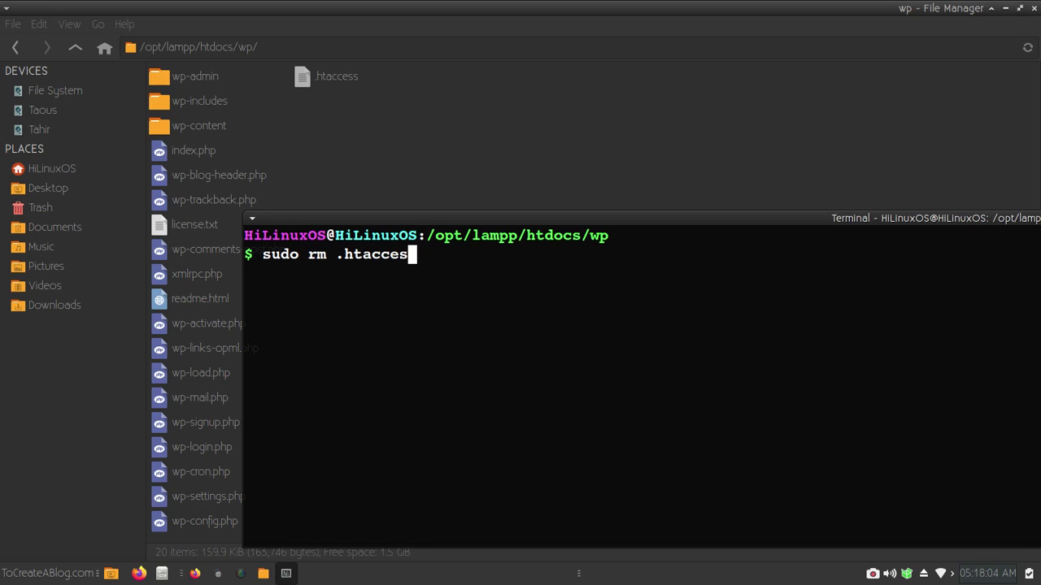
{"action": "key", "text": "Return"}
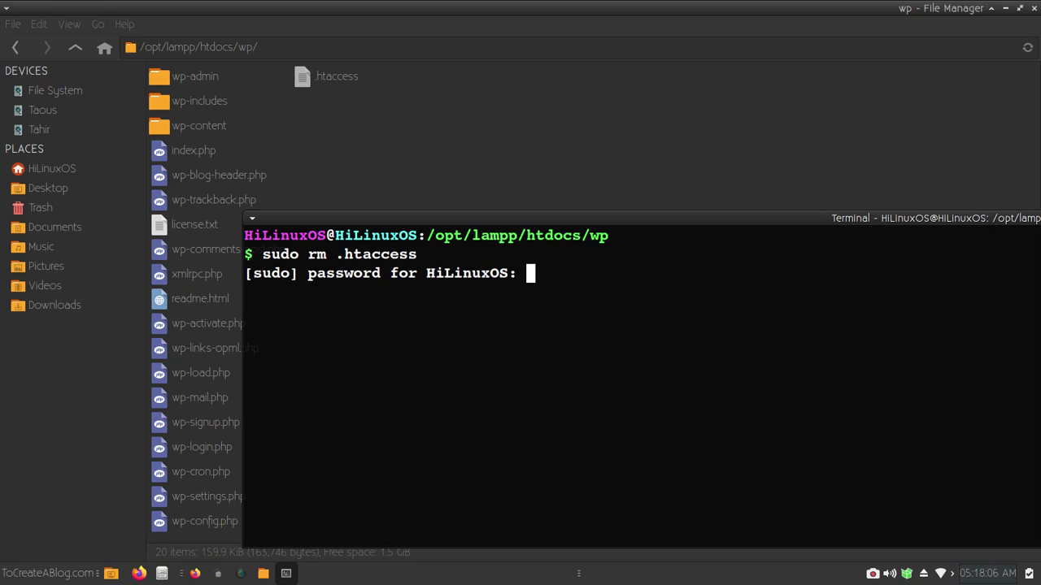
{"action": "key", "text": "Return"}
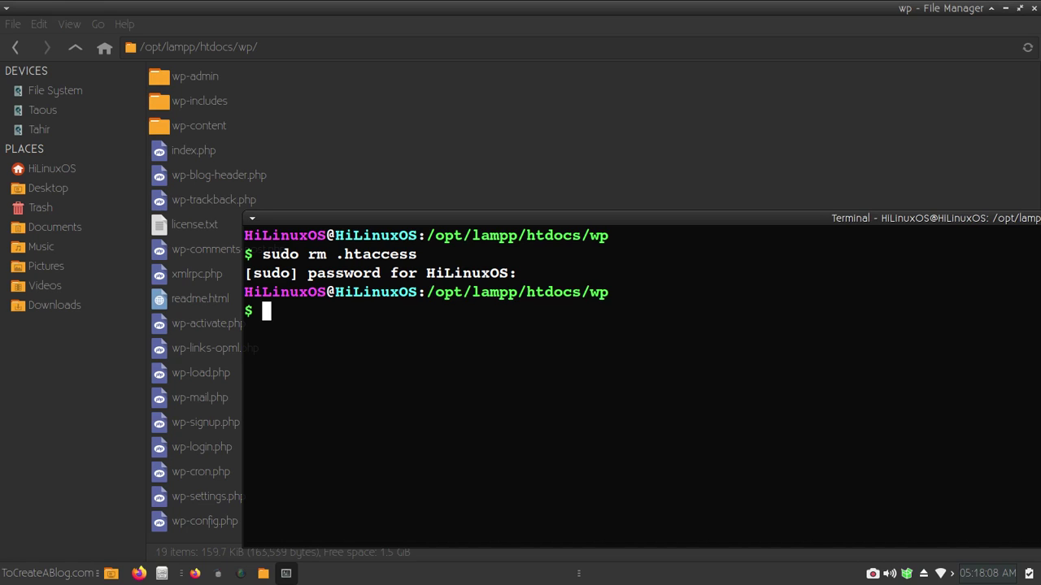
Step: Create an empty replacement file in the wp folder with sudo touch .htaccess
{"action": "type", "text": "sudo tou"}
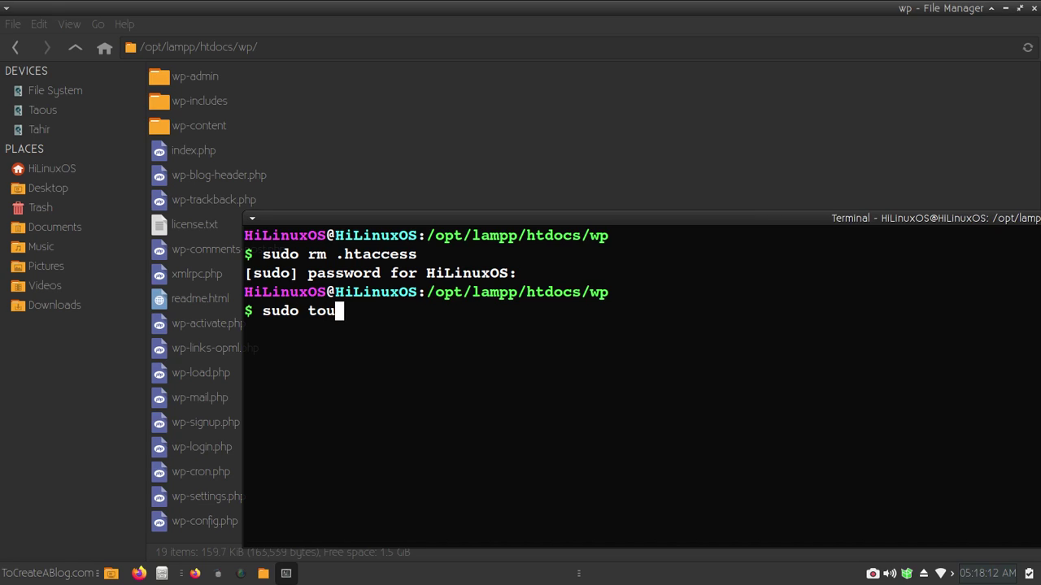
{"action": "type", "text": "ch .ht"}
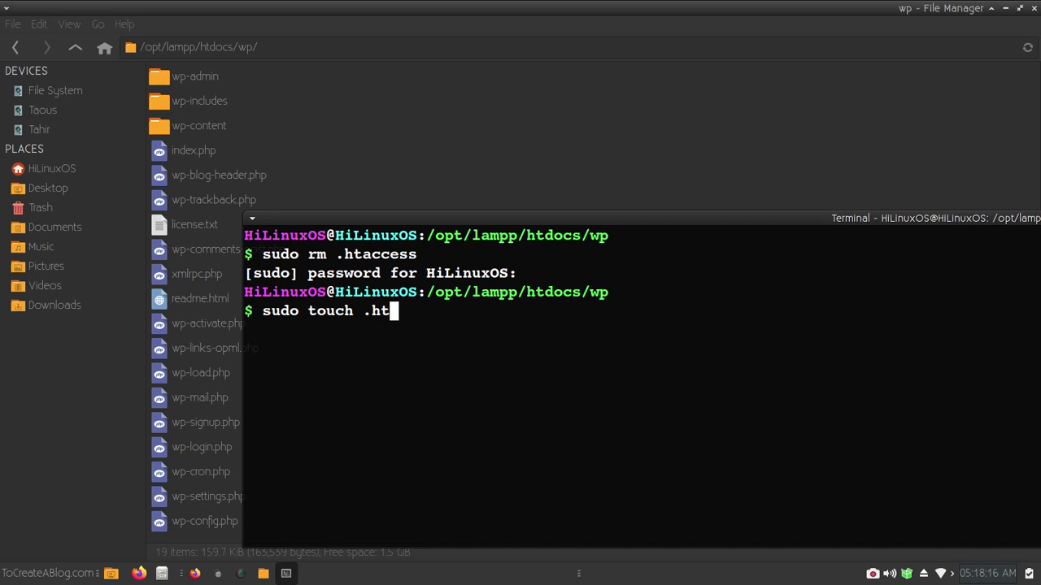
{"action": "type", "text": "access"}
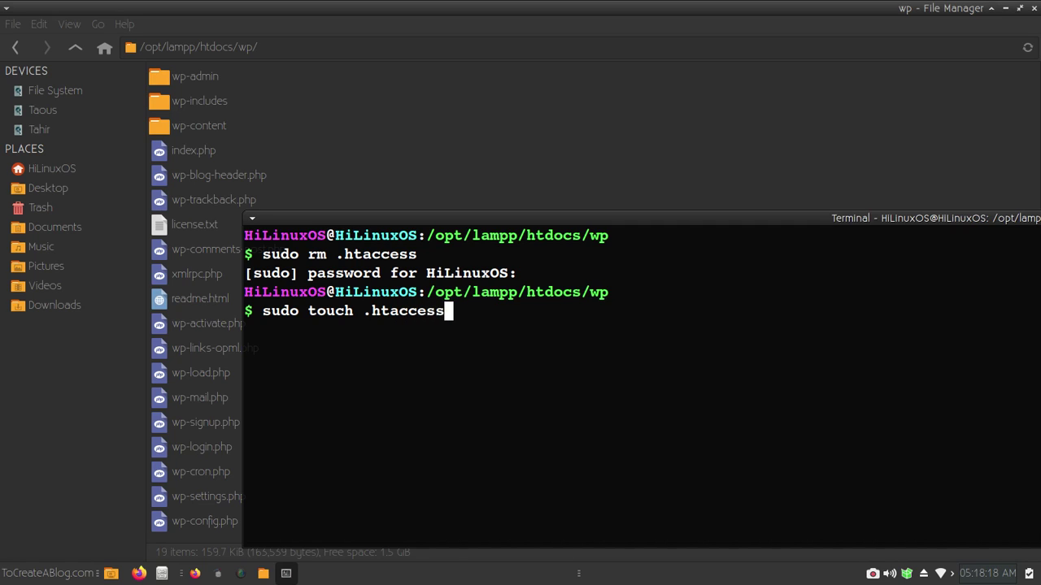
{"action": "key", "text": "Return"}
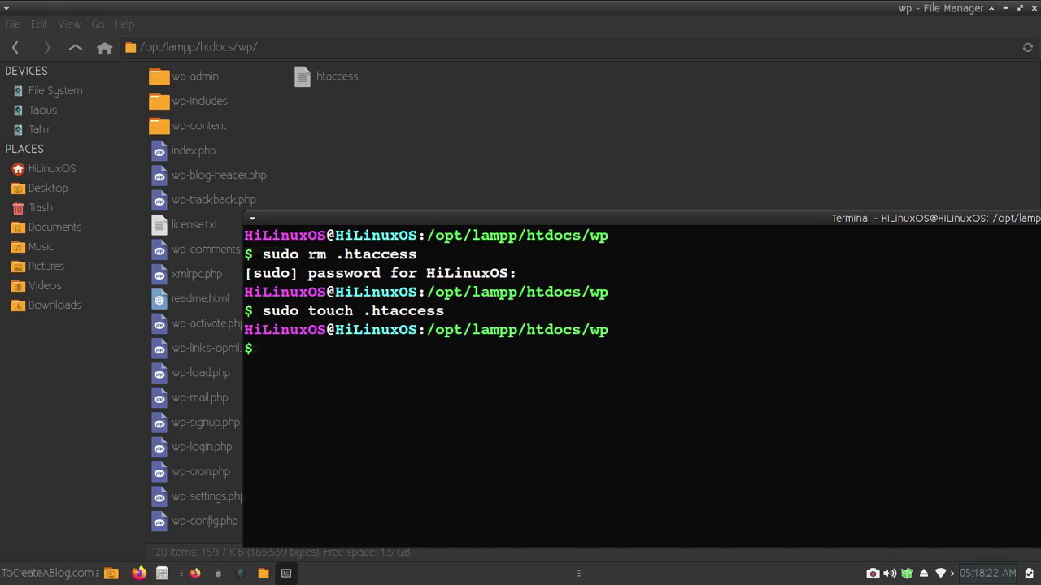
Step: Open .htaccess with sudo nano and paste in the copied mod_rewrite rules with RewriteBase /wp/, accepting the unsafe paste
{"action": "type", "text": "sudo nano "}
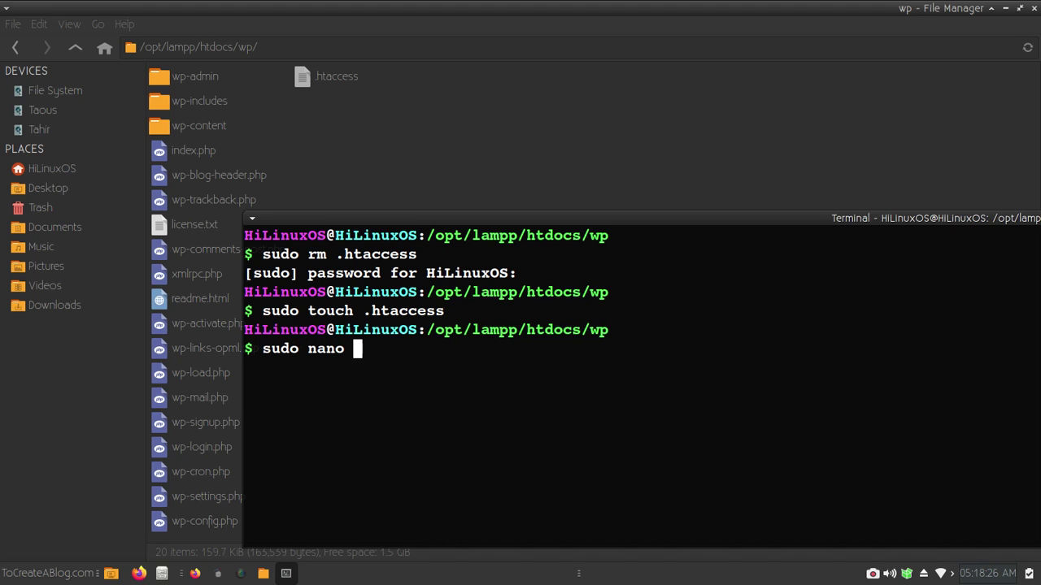
{"action": "type", "text": ".htaccess"}
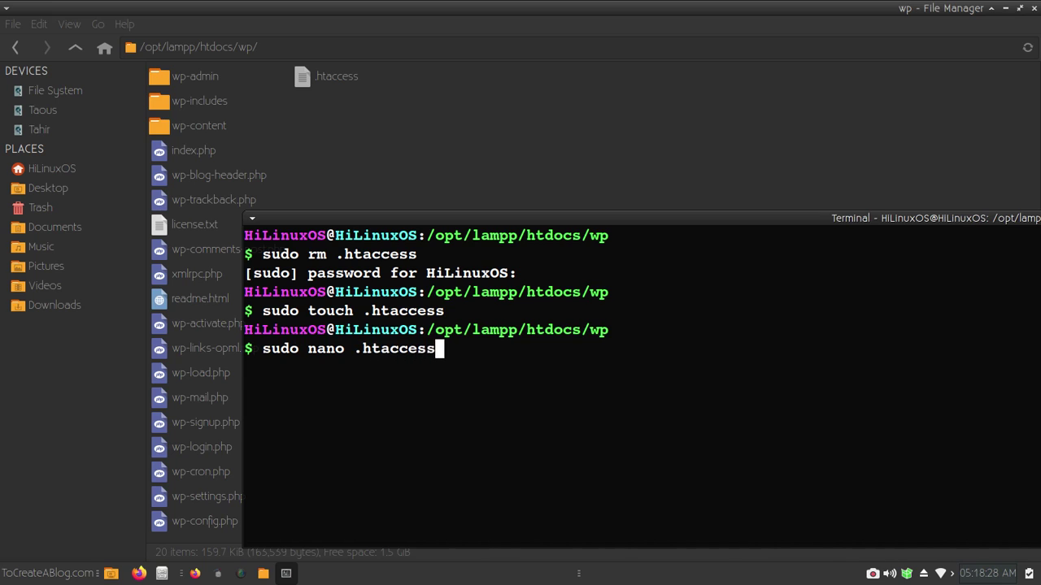
{"action": "key", "text": "Return"}
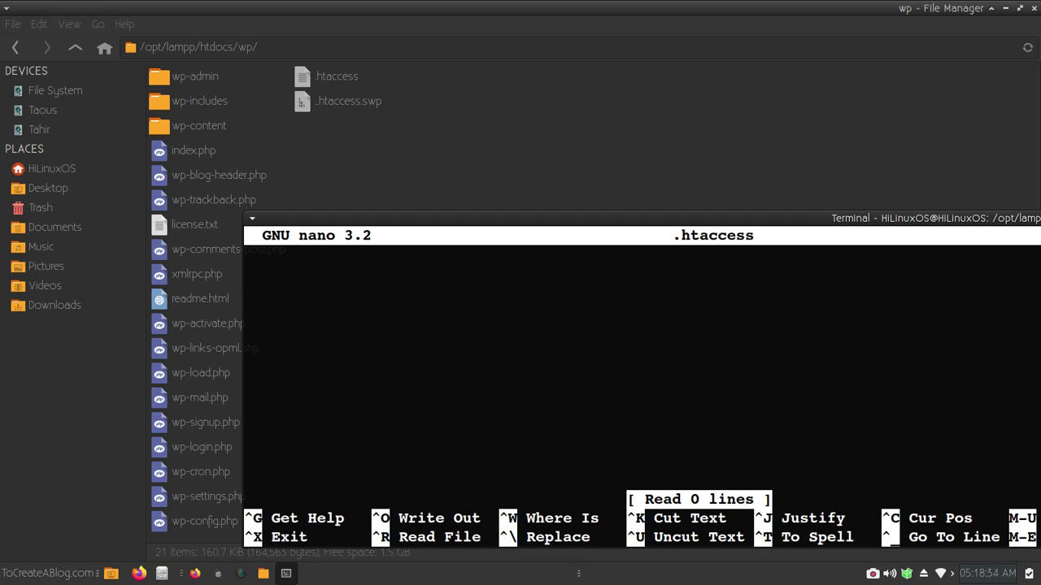
{"action": "key", "text": "ctrl+shift+v"}
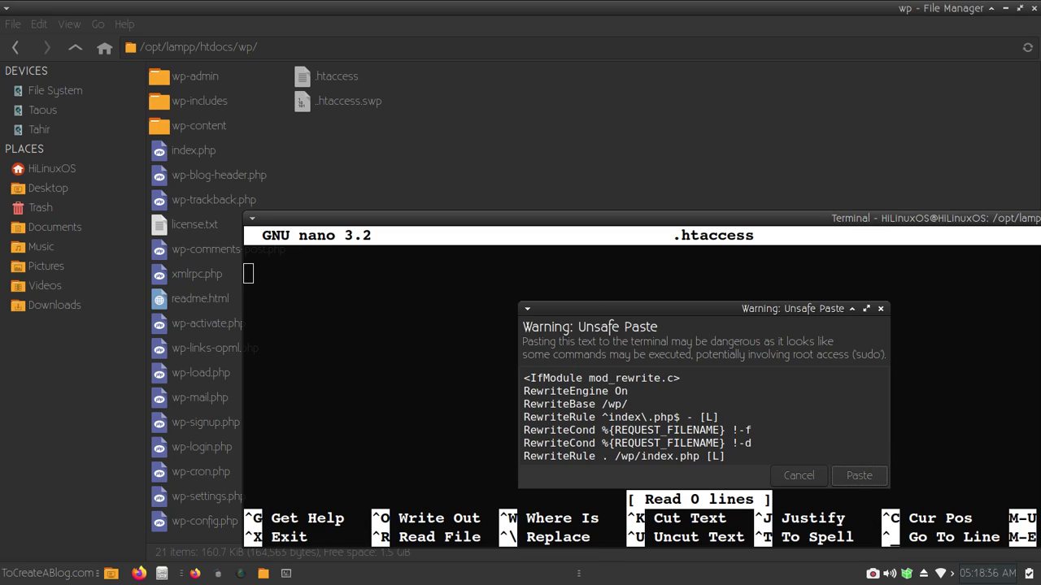
{"action": "key", "text": "Return"}
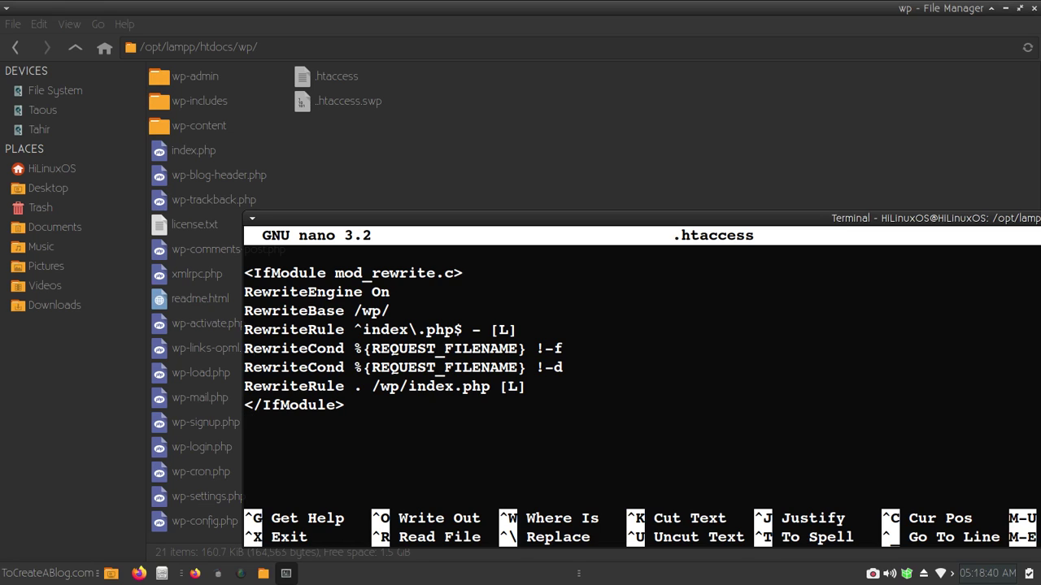
Step: Write the rules to .htaccess under the same file name, then exit nano and close the terminal
{"action": "key", "text": "ctrl+o"}
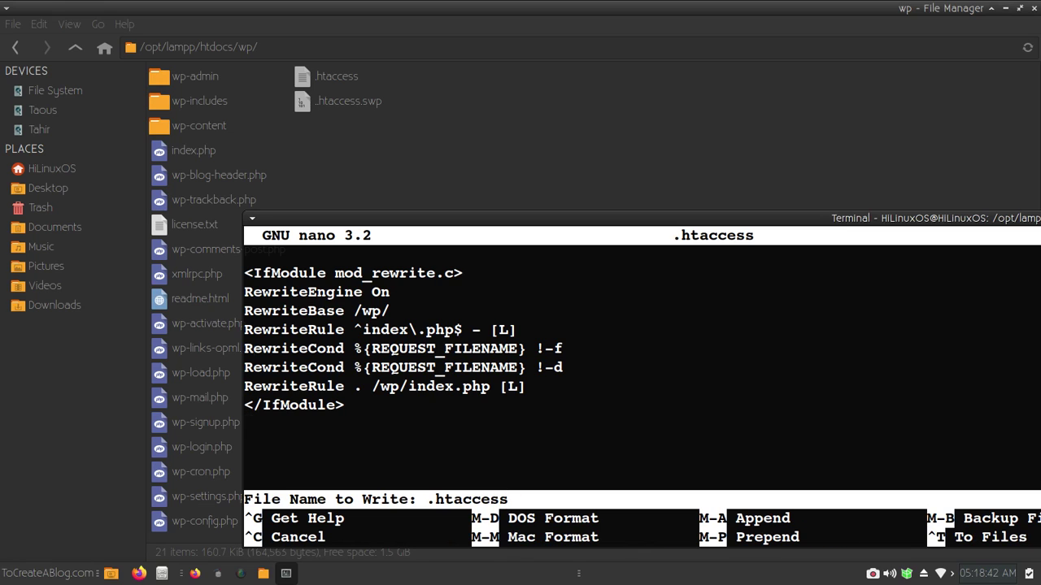
{"action": "key", "text": "Return"}
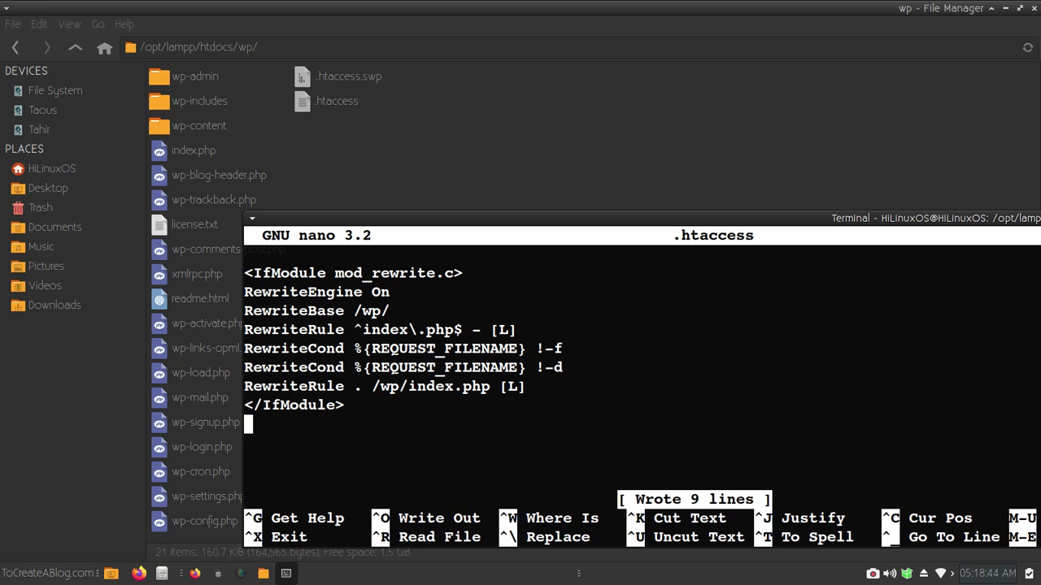
{"action": "key", "text": "ctrl+x"}
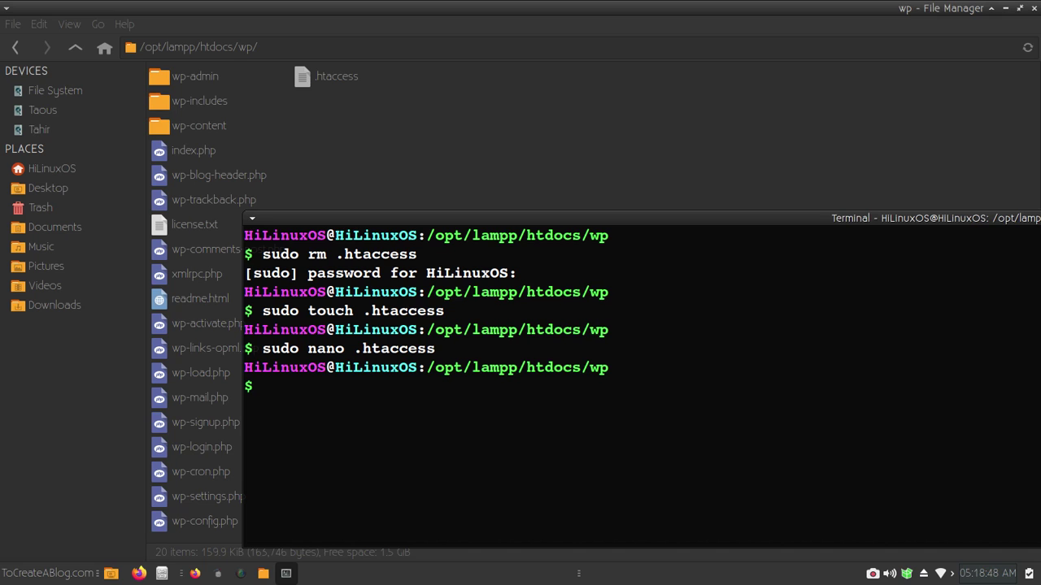
{"action": "left_click_drag", "start_coordinate": [569, 218], "coordinate": [392, 207]}
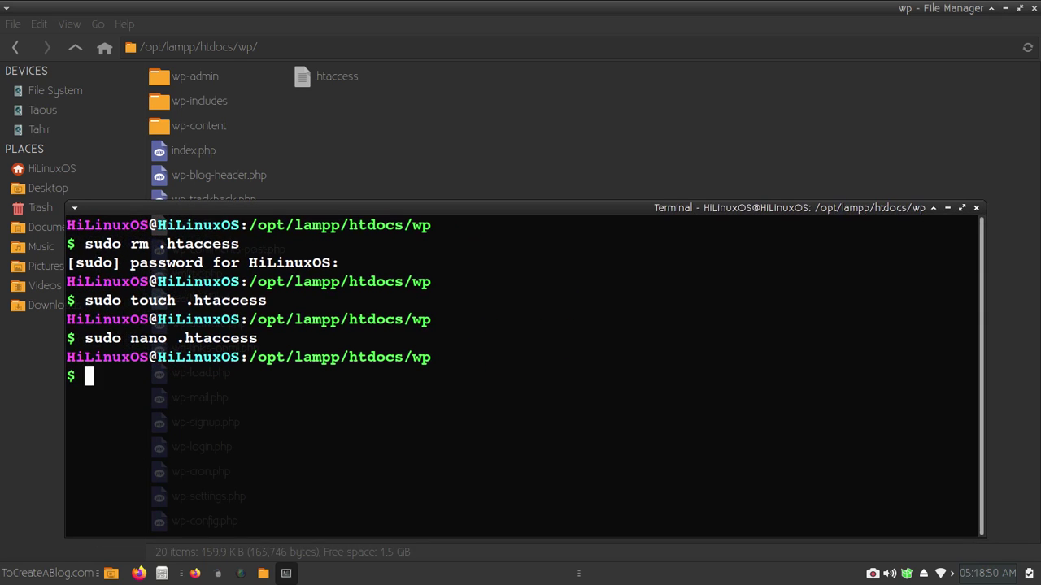
{"action": "left_click", "coordinate": [976, 208]}
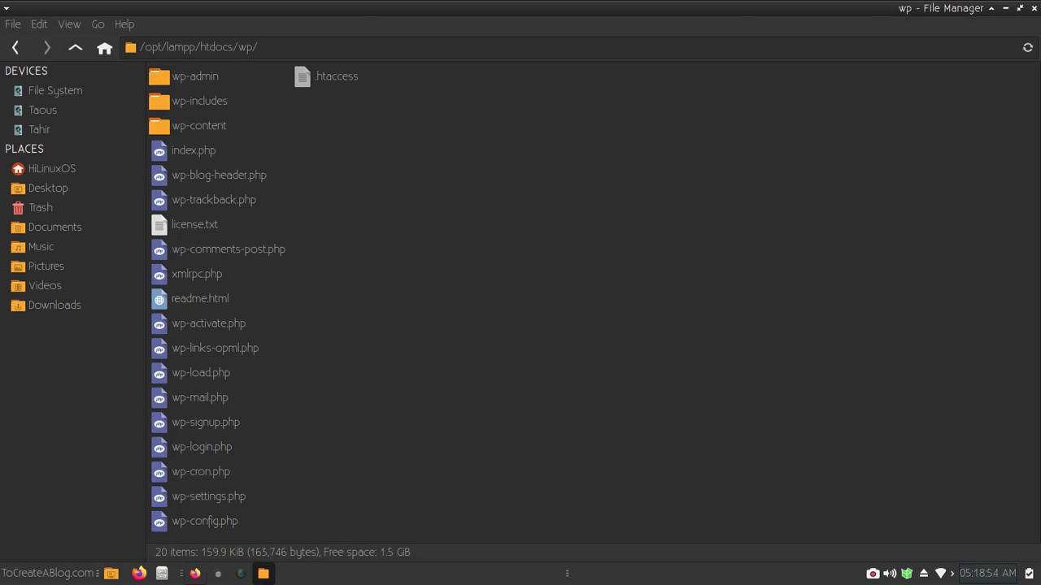
Step: Switch to Firefox, save the permalink settings again and view the local Pricing Page before returning to the settings
{"action": "key", "text": "alt+Tab"}
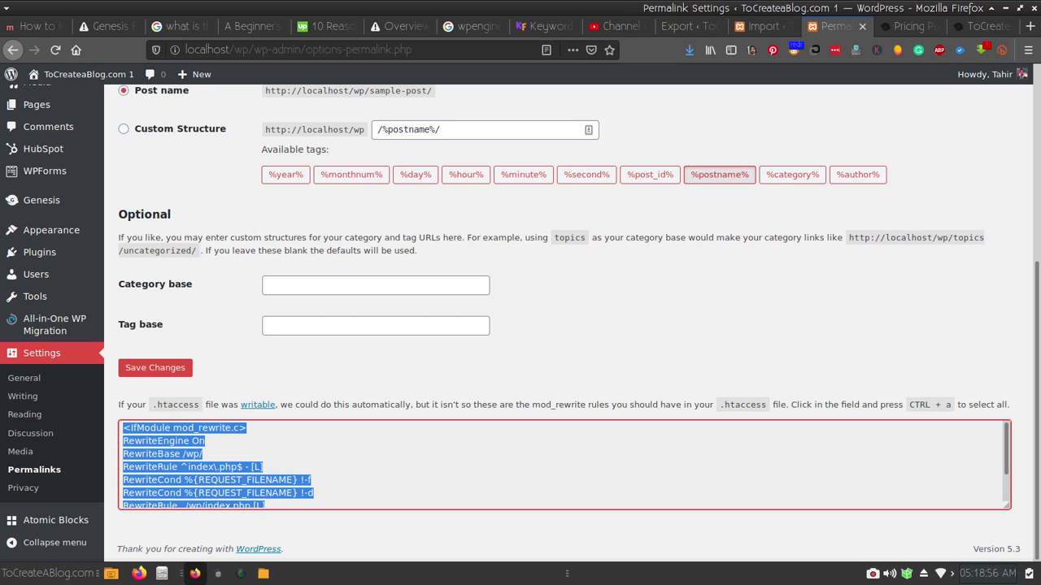
{"action": "left_click", "coordinate": [154, 367]}
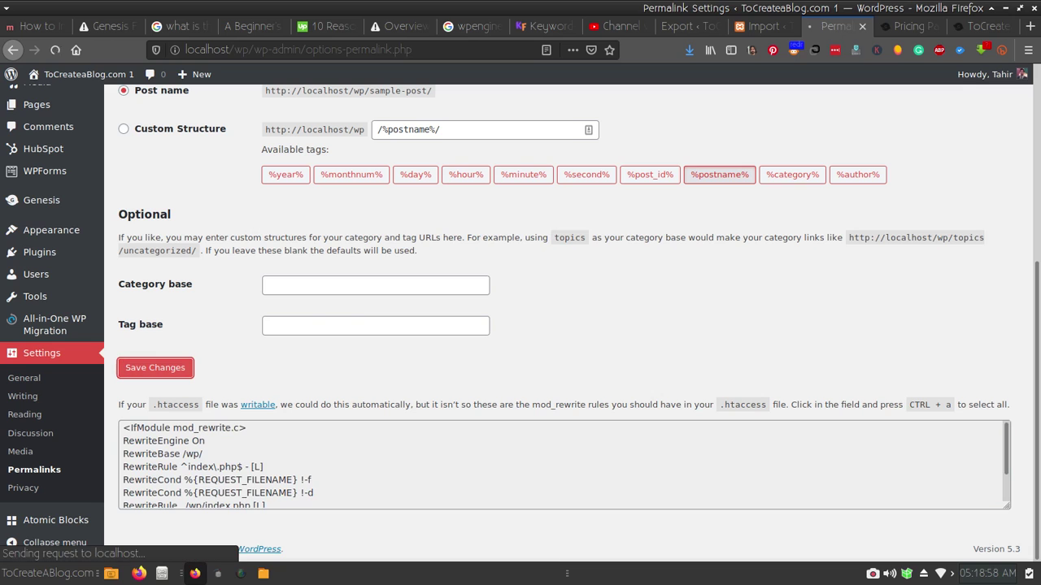
{"action": "key", "text": "ctrl+Tab"}
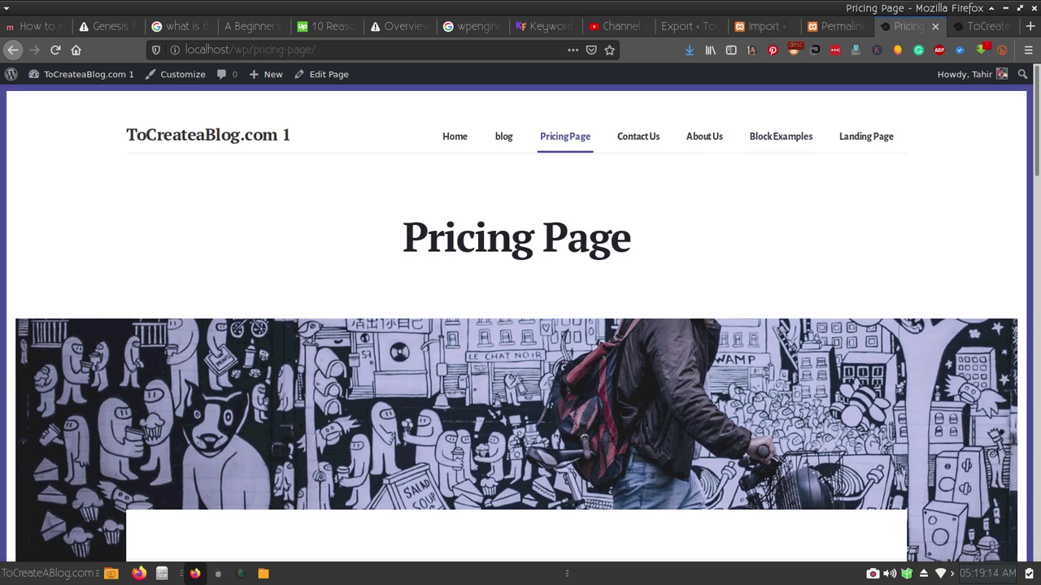
{"action": "left_click", "coordinate": [834, 26]}
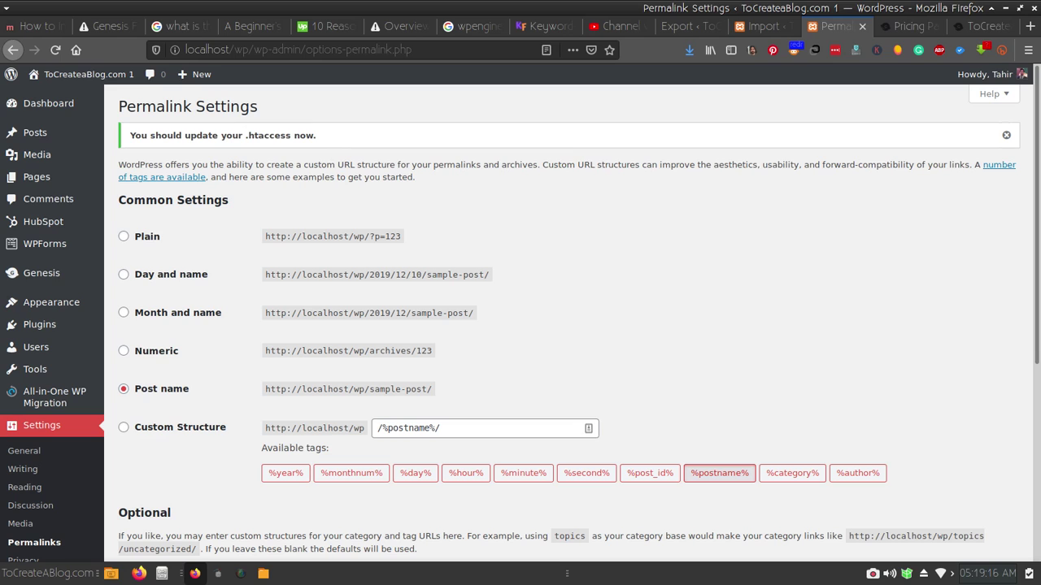
Step: Start an All-in-One WP Migration export of the localhost/wp site to a file
{"action": "mouse_move", "coordinate": [49, 397]}
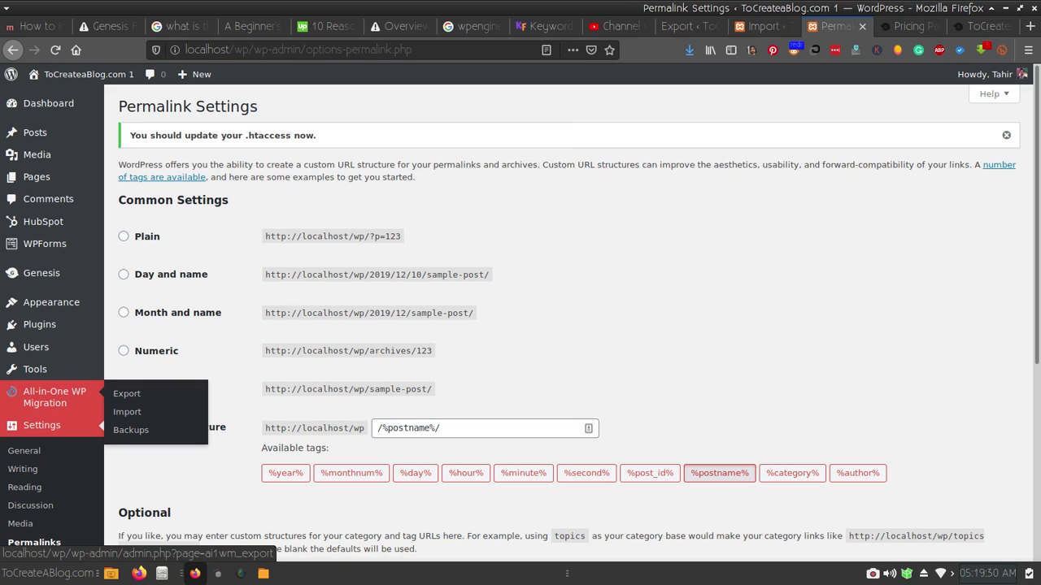
{"action": "left_click", "coordinate": [126, 394]}
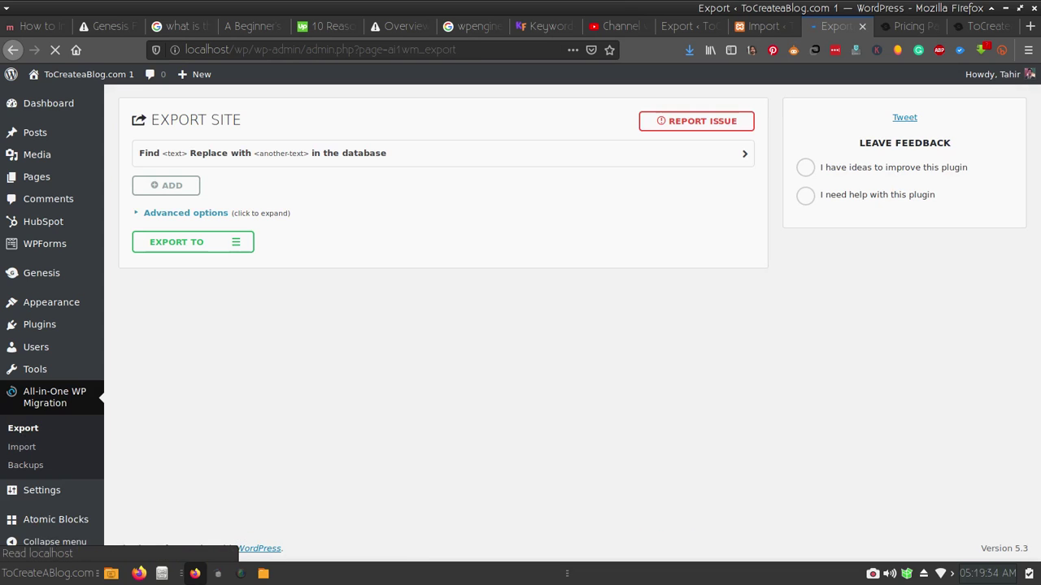
{"action": "left_click", "coordinate": [193, 242]}
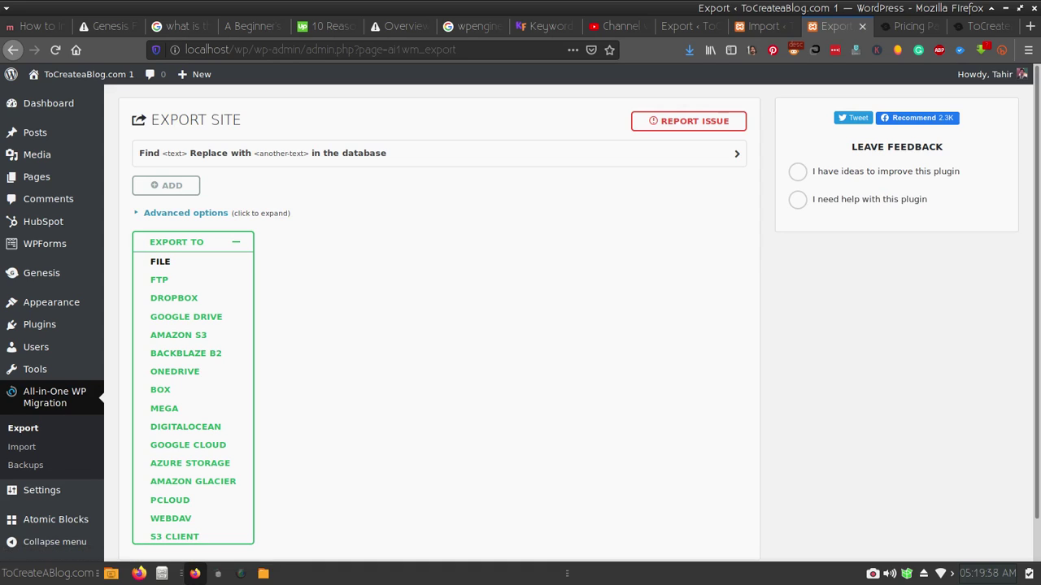
{"action": "left_click", "coordinate": [161, 261]}
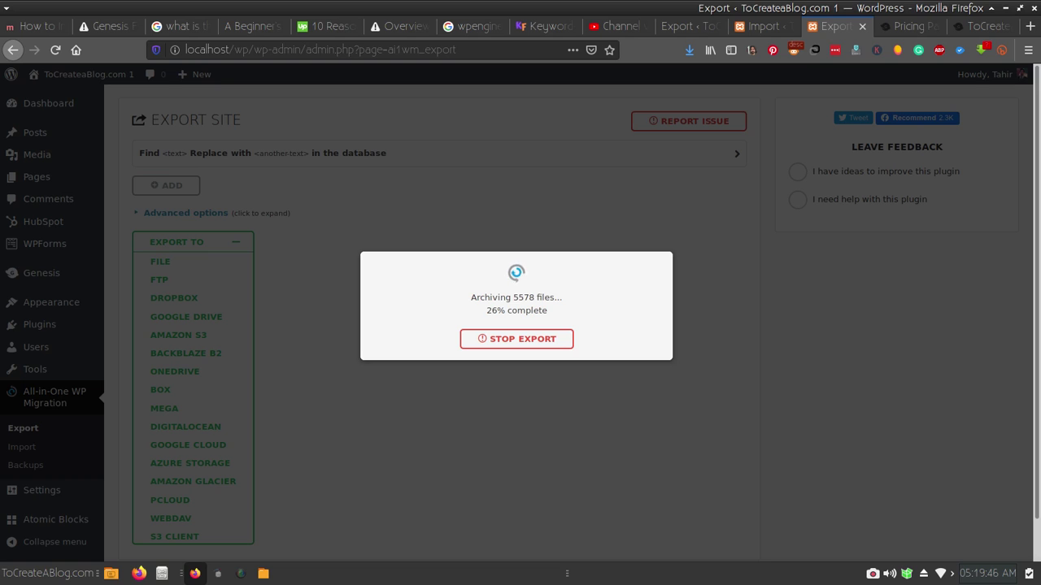
Step: Open the tcab2.wpengine.com admin dashboard and go to the All-in-One WP Migration import page
{"action": "left_click", "coordinate": [909, 26]}
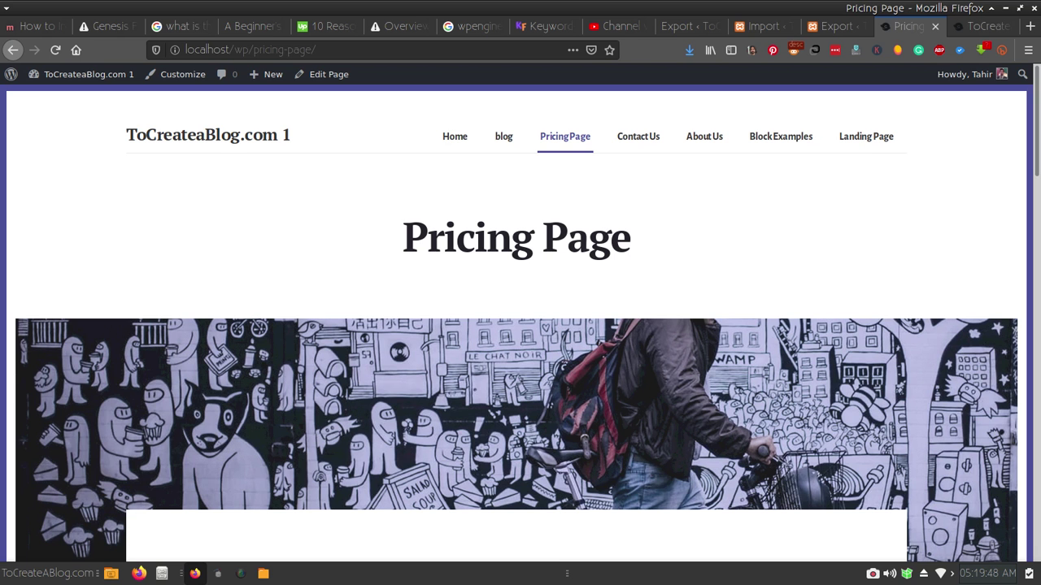
{"action": "left_click", "coordinate": [979, 26]}
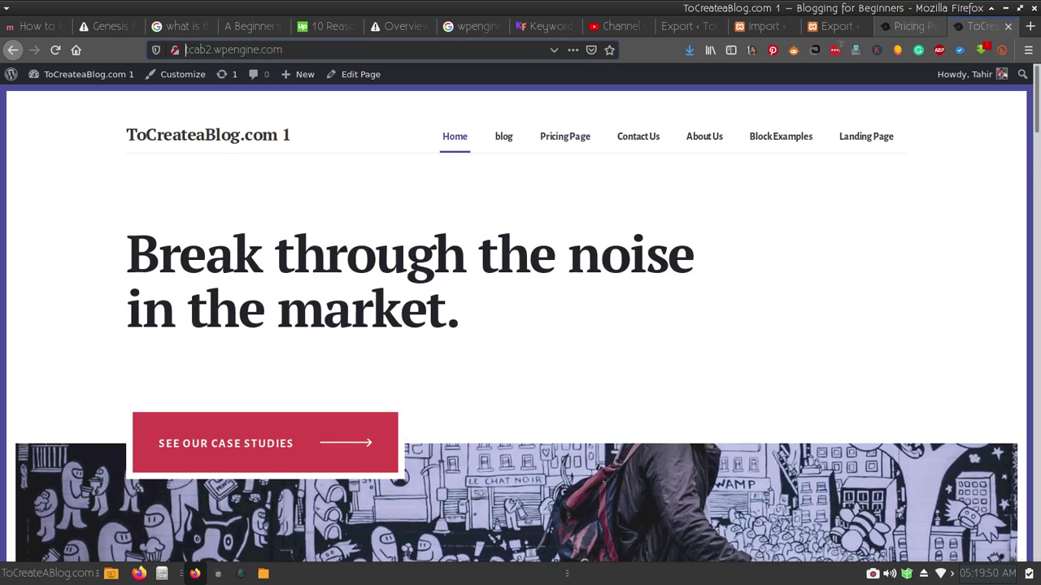
{"action": "left_click", "coordinate": [85, 74]}
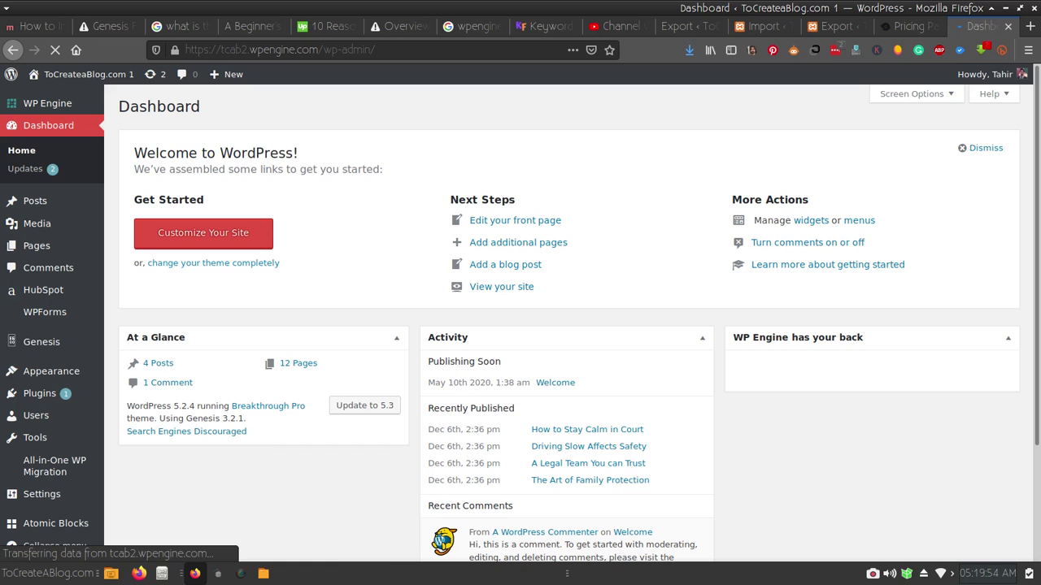
{"action": "mouse_move", "coordinate": [81, 465]}
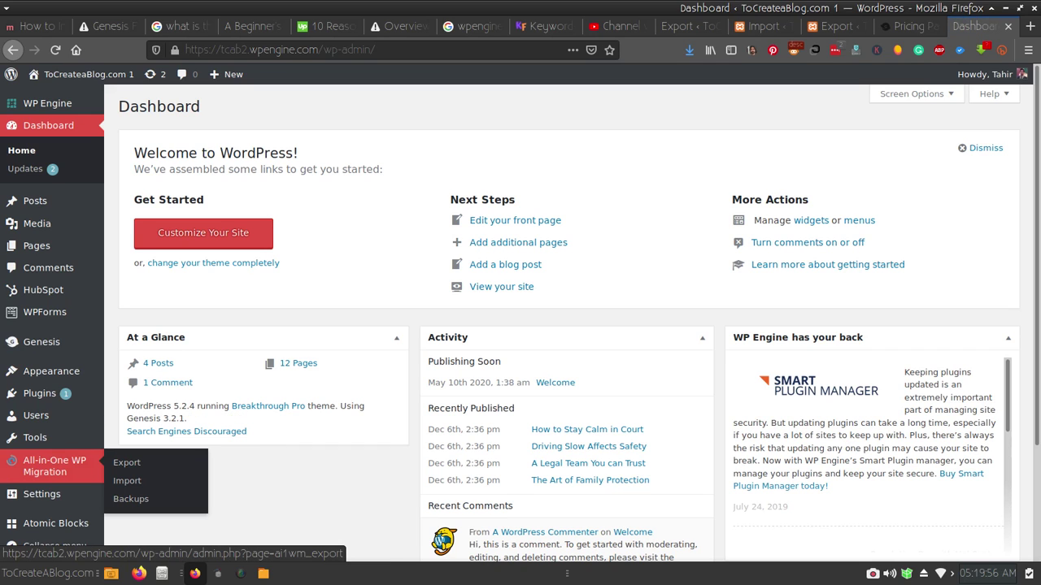
{"action": "left_click", "coordinate": [127, 481]}
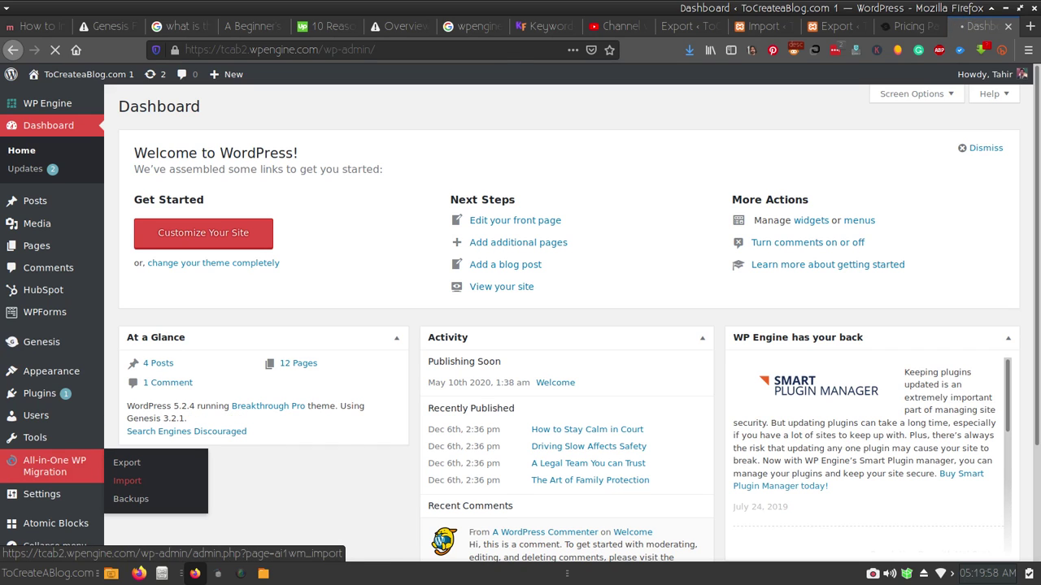